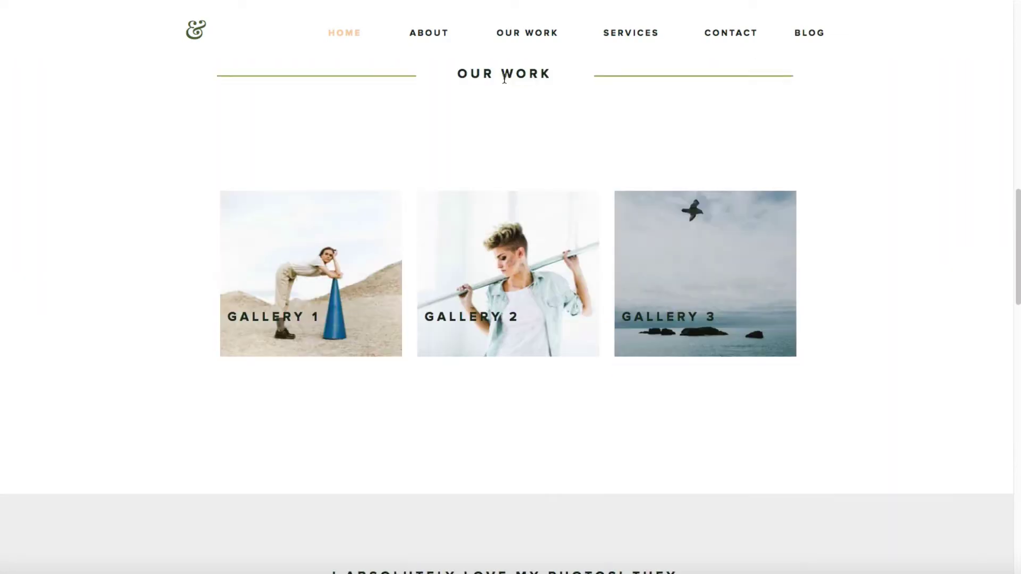
- Browse two images in the Gallery 1 slideshow and close it, then open and close Gallery 2
left_click(333, 269)
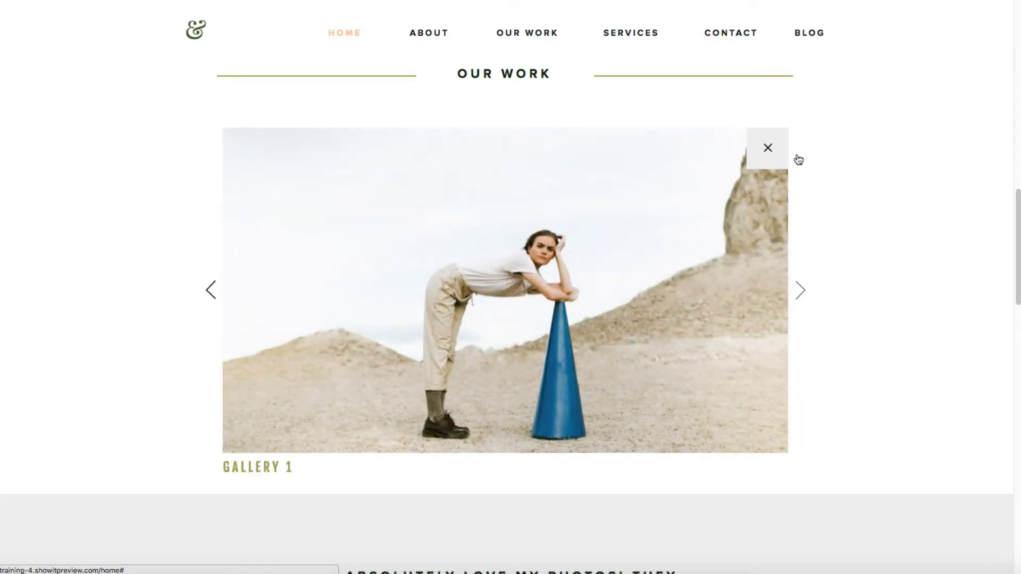
left_click(800, 289)
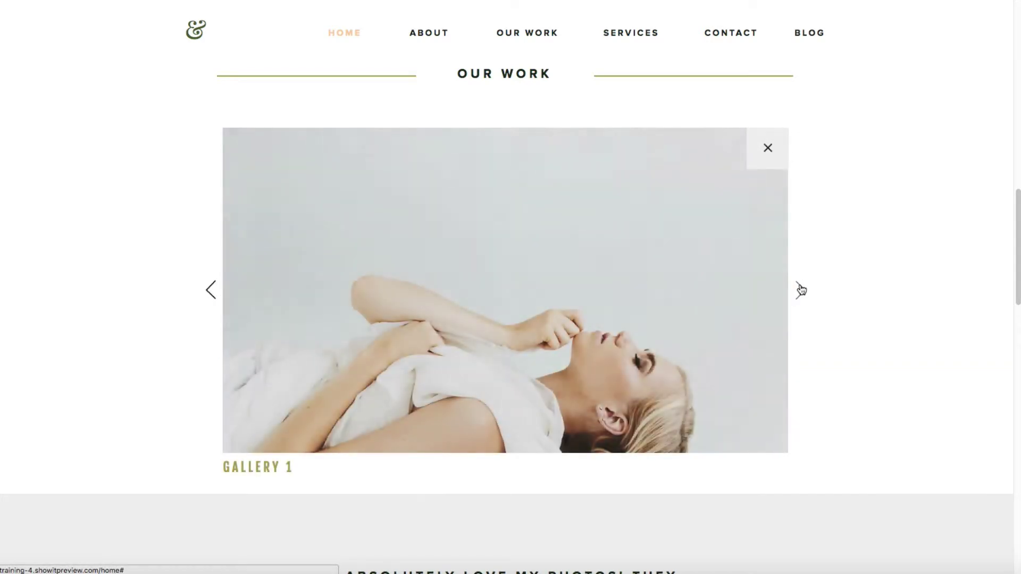
left_click(800, 290)
left_click(768, 151)
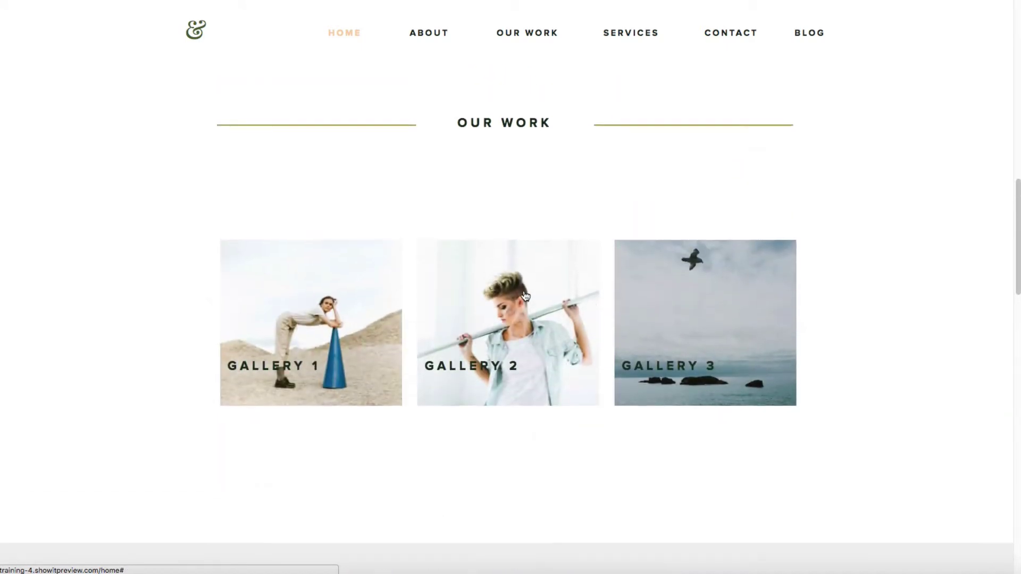
left_click(541, 283)
left_click(768, 187)
- Open the Gallery 3 slideshow, advance through two images, and close it
left_click(685, 302)
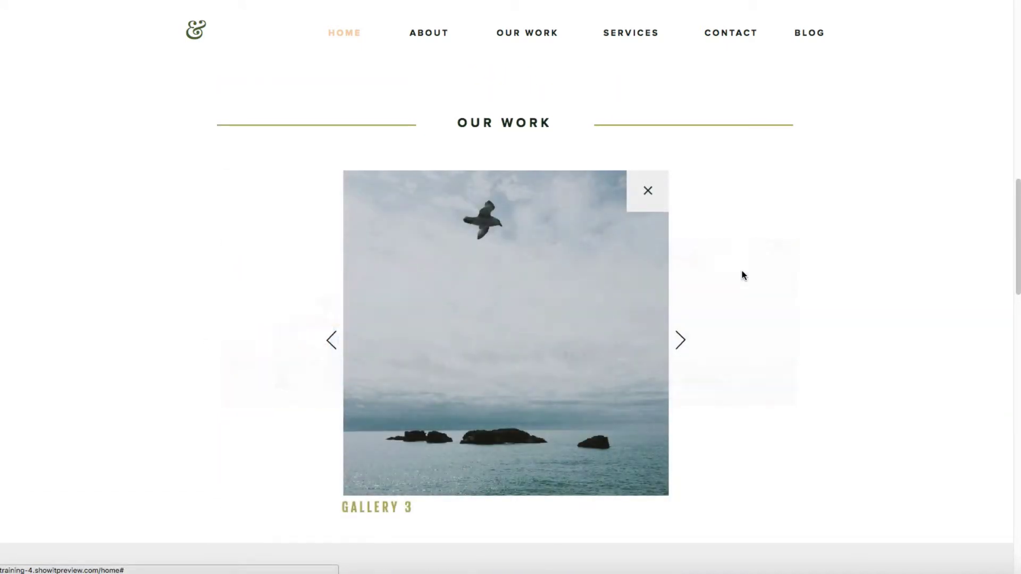
scroll(700, 212, "down", 3)
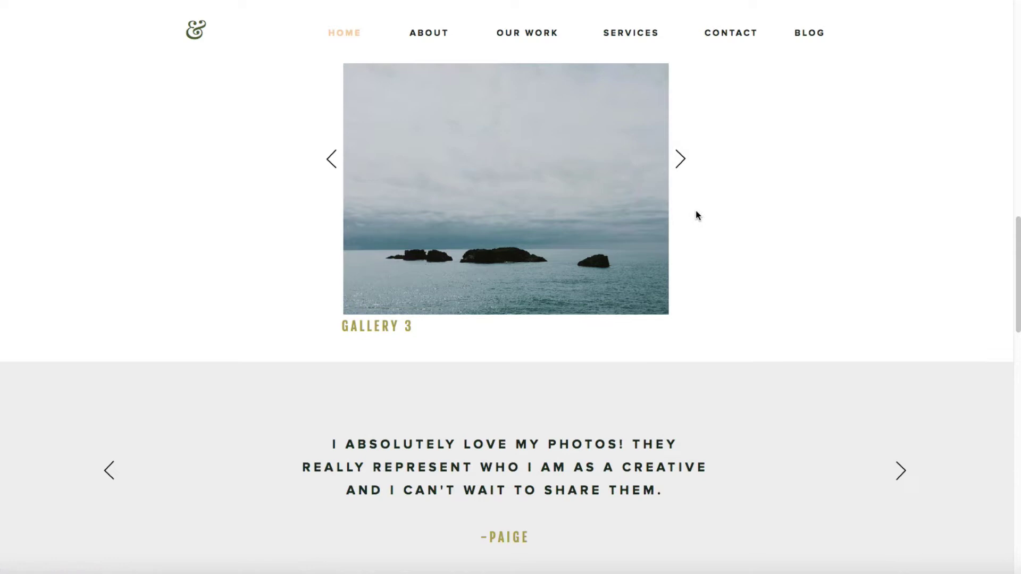
scroll(694, 207, "up", 5)
left_click(683, 211)
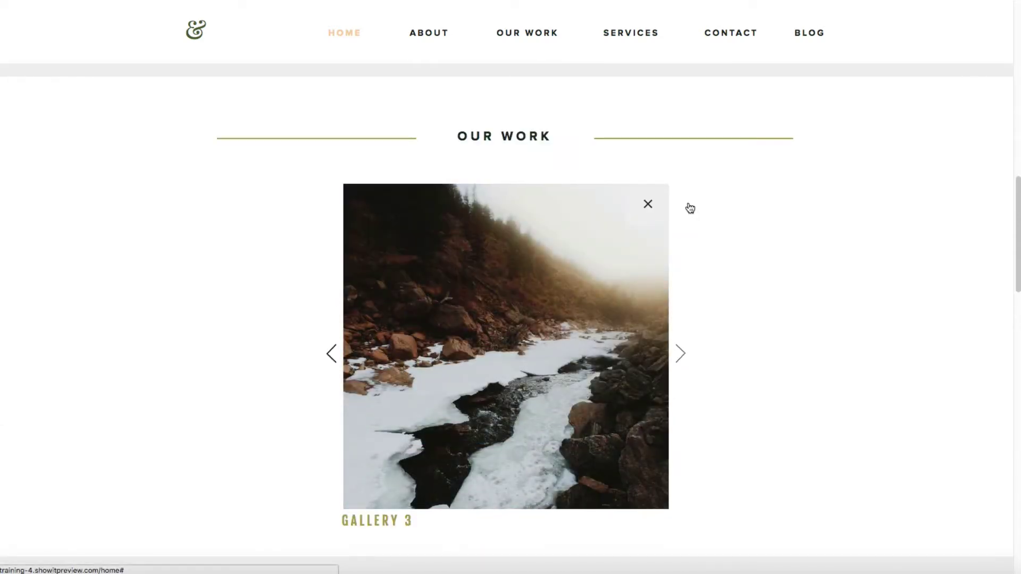
left_click(689, 208)
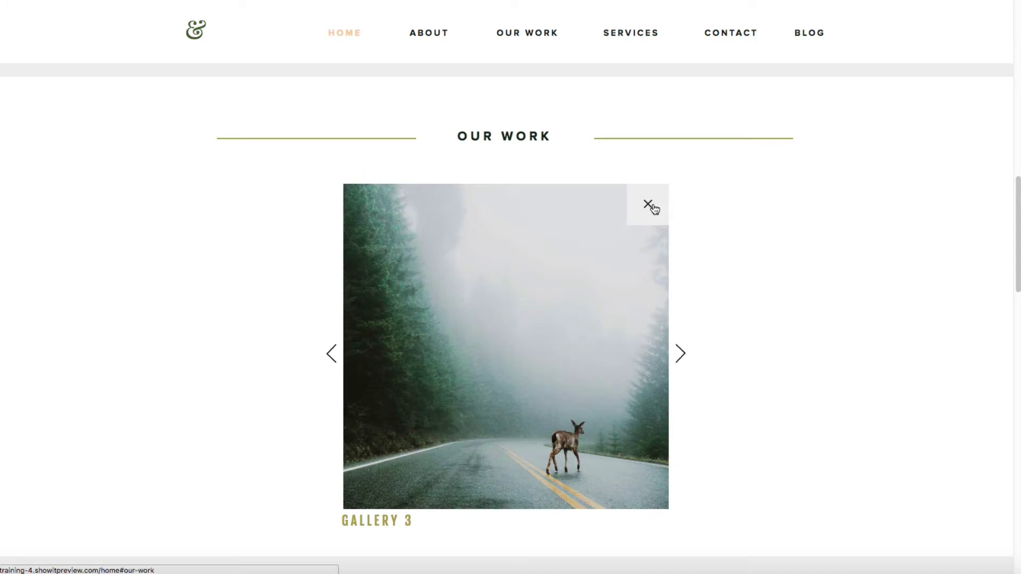
left_click(649, 206)
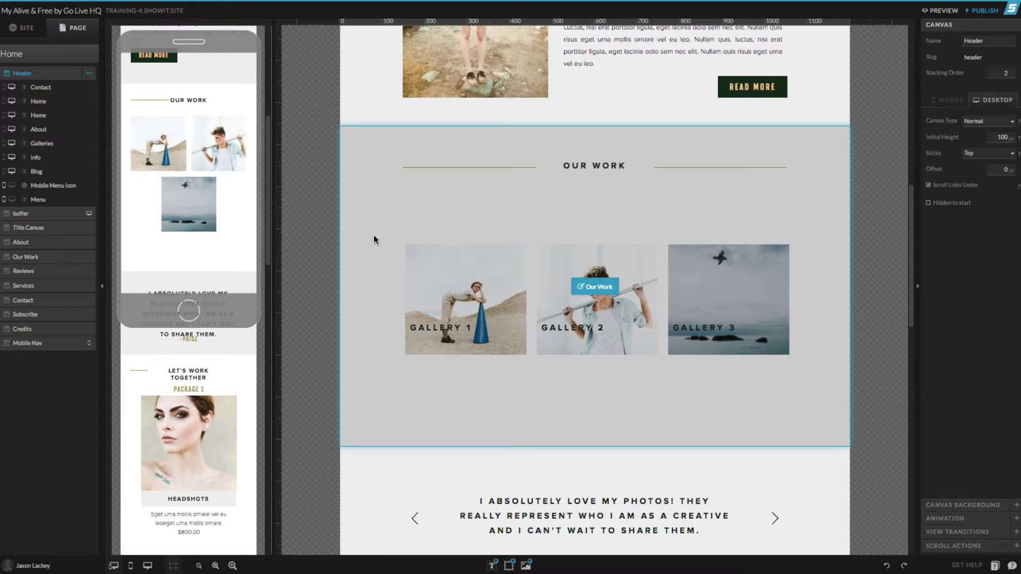
- Select the Our Work canvas and briefly hide the 1 - Gallery Thumbs group to check it
left_click(364, 238)
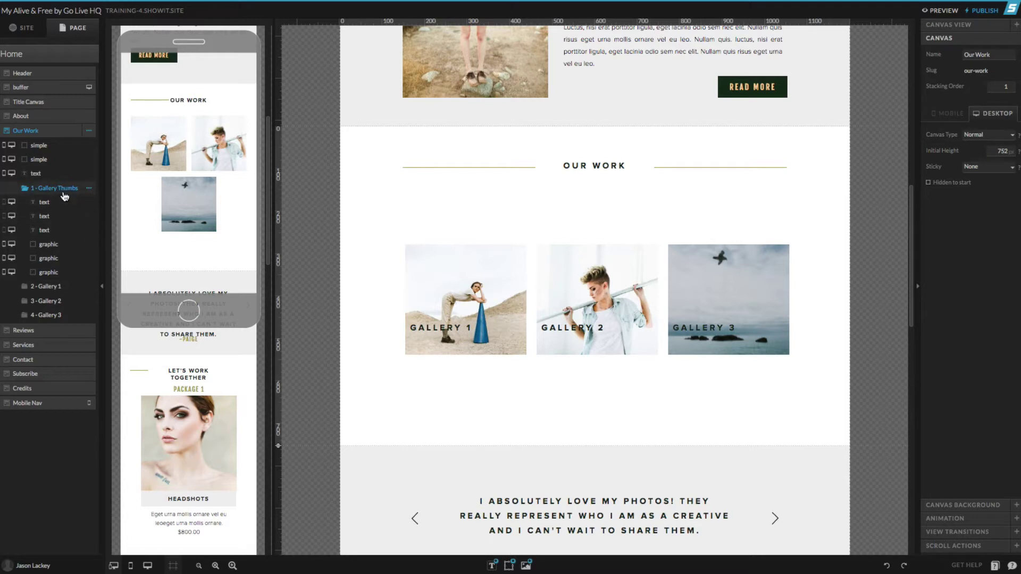
mouse_move(64, 193)
left_mouse_down()
mouse_move(49, 192)
mouse_move(66, 193)
left_mouse_up()
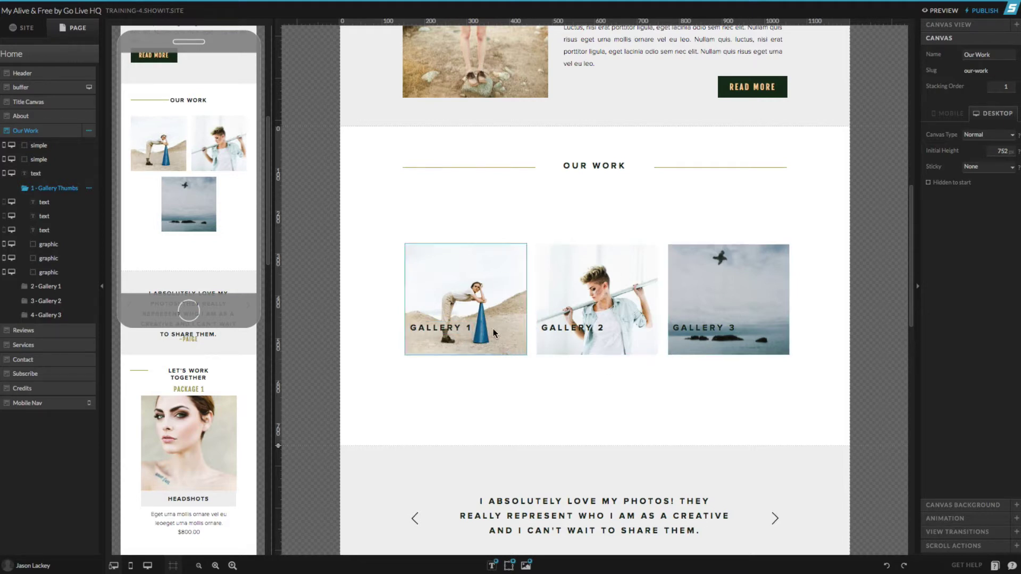
- Confirm the Gallery 1, 2 and 3 thumbnails link to Our Work canvas views 2, 3 and 4
left_click(465, 289)
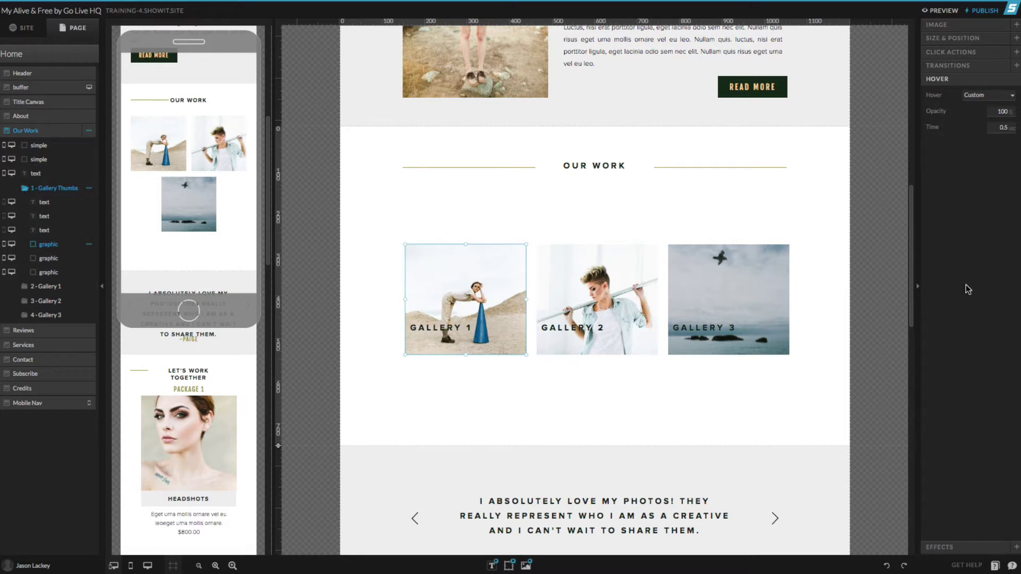
left_click(950, 53)
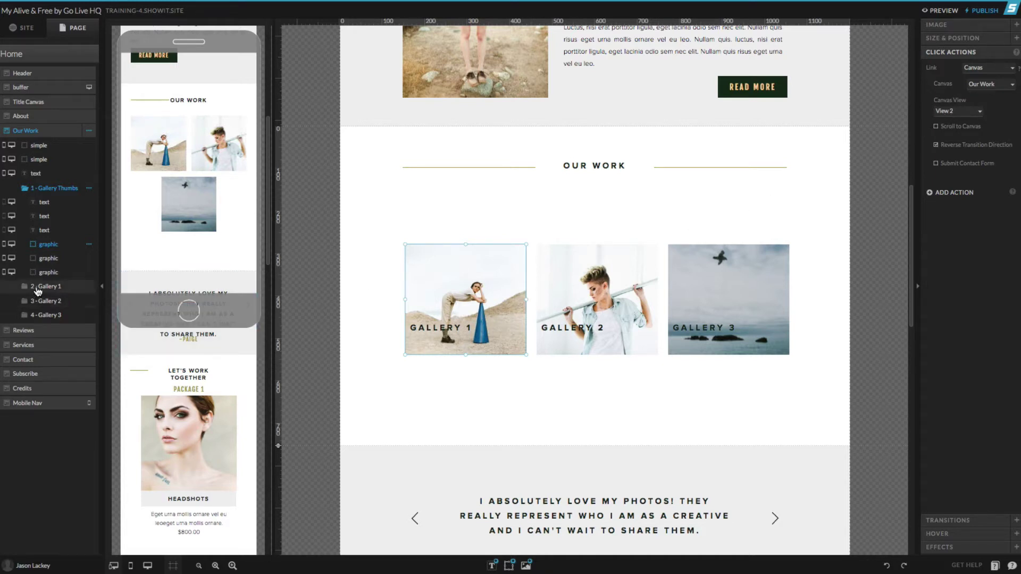
left_click(582, 280)
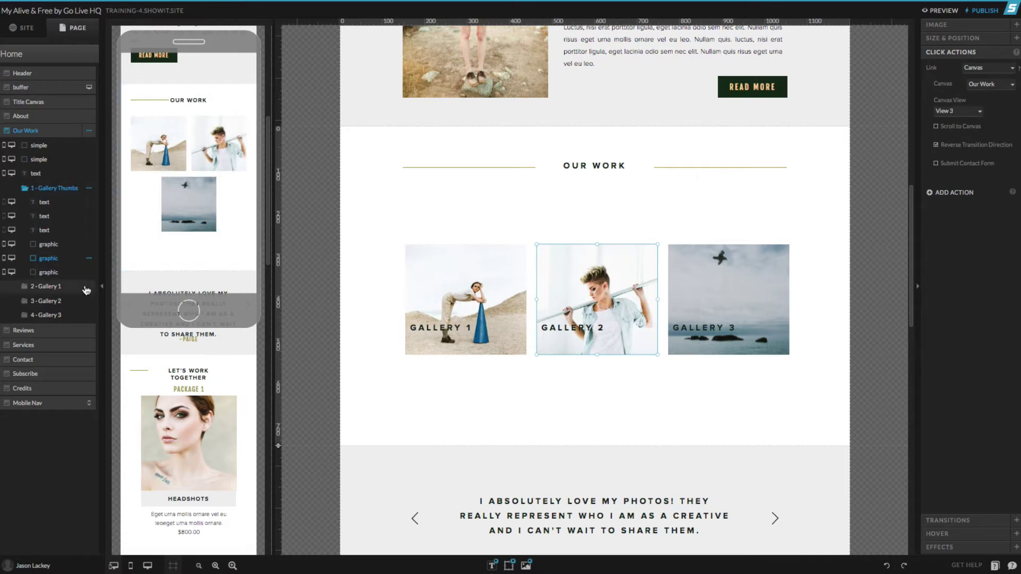
left_click(719, 269)
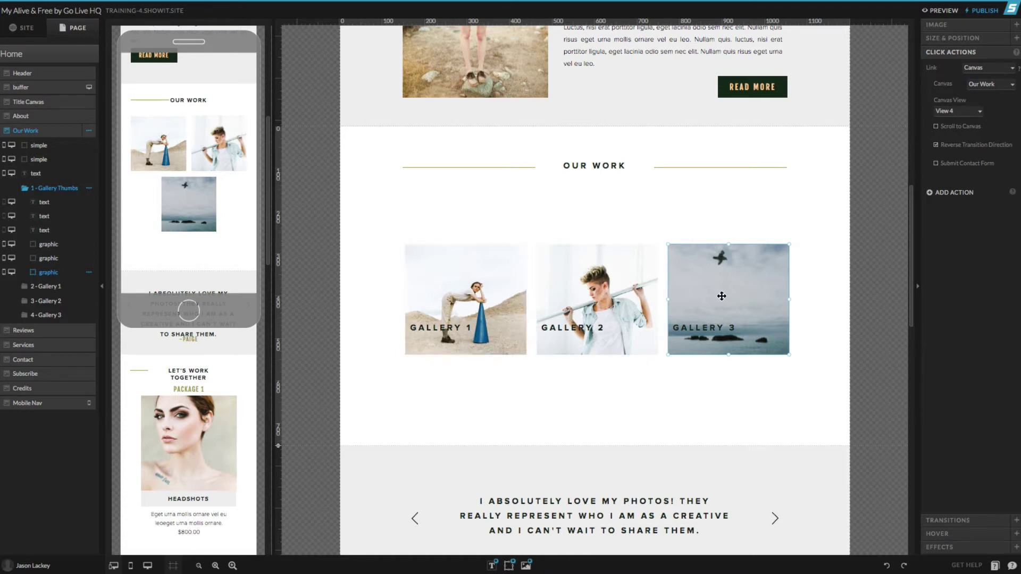
- Replace the thumbnail photos with the fruit still life, bridal party and donkey pictures
left_click(439, 304)
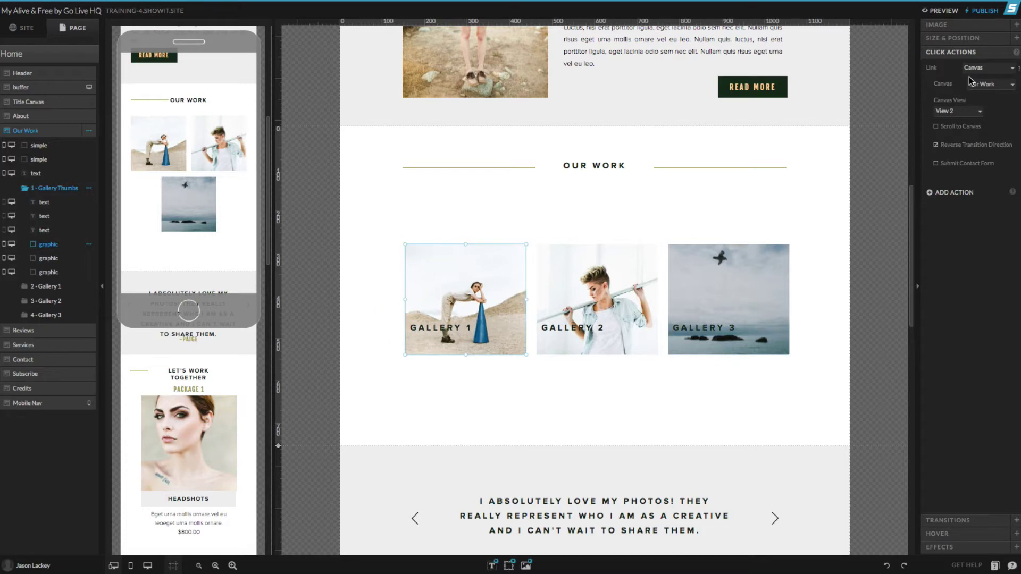
left_click(952, 25)
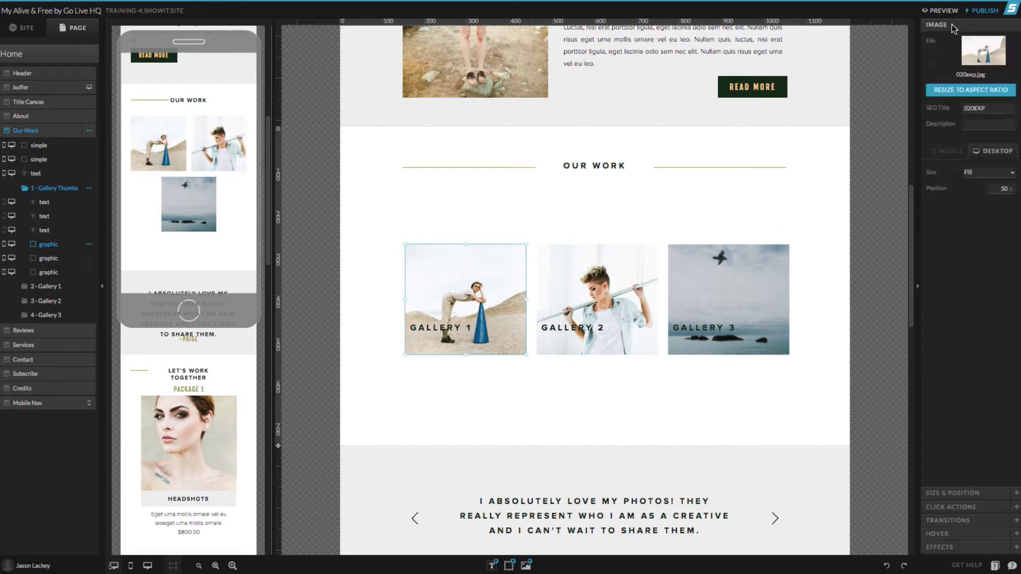
left_click(982, 53)
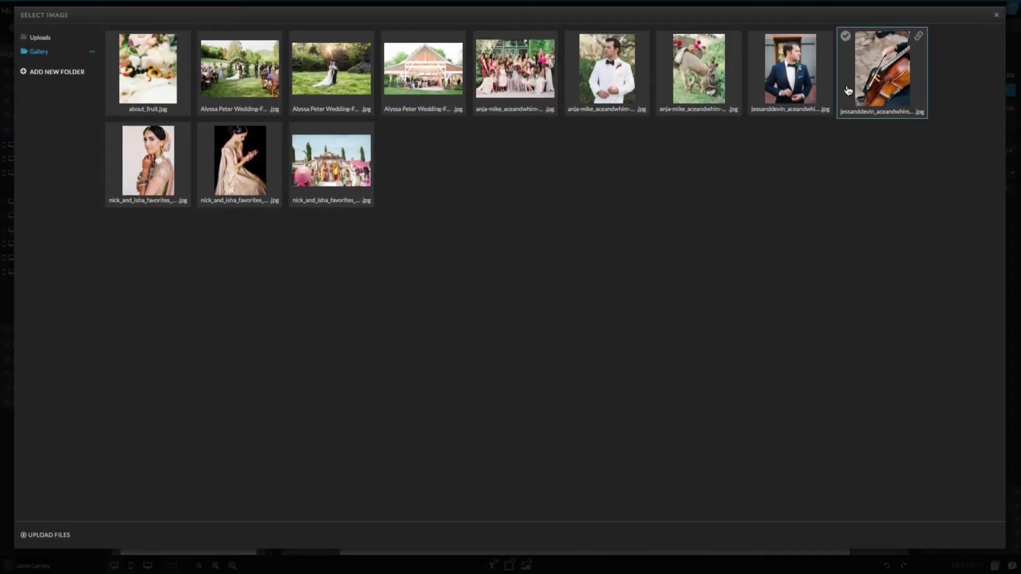
left_click(532, 92)
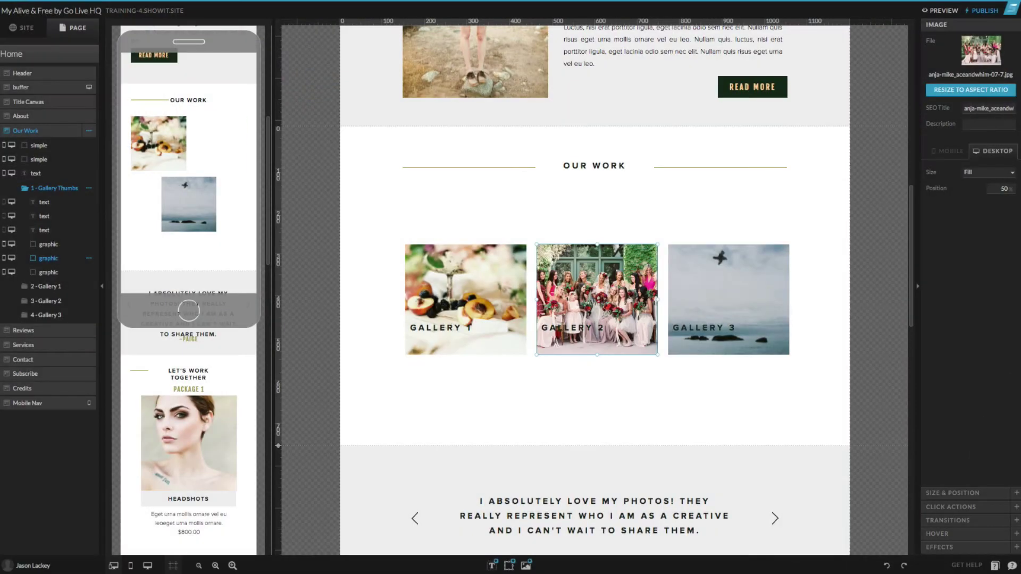
left_click(723, 292)
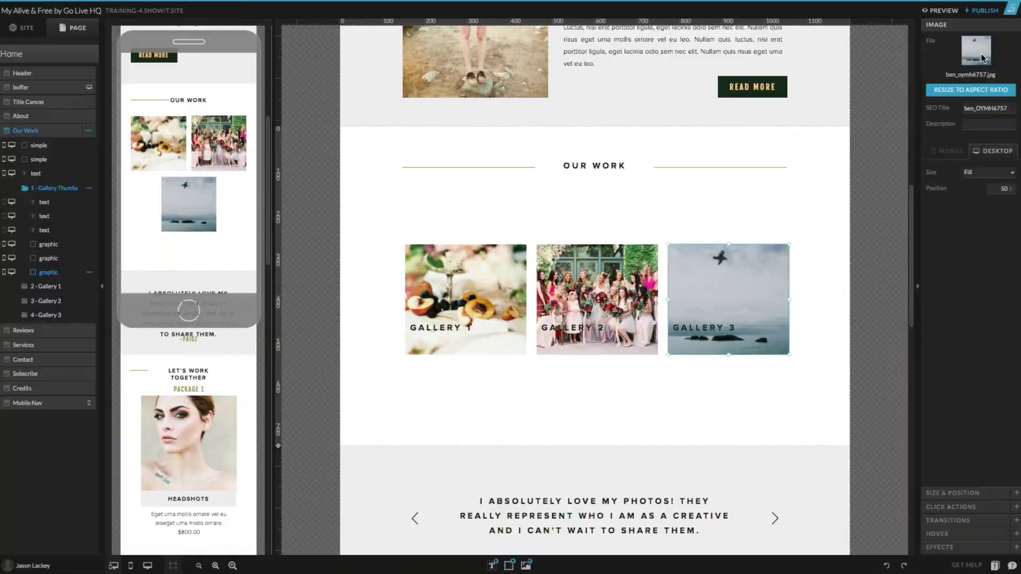
left_click(990, 57)
left_click(698, 80)
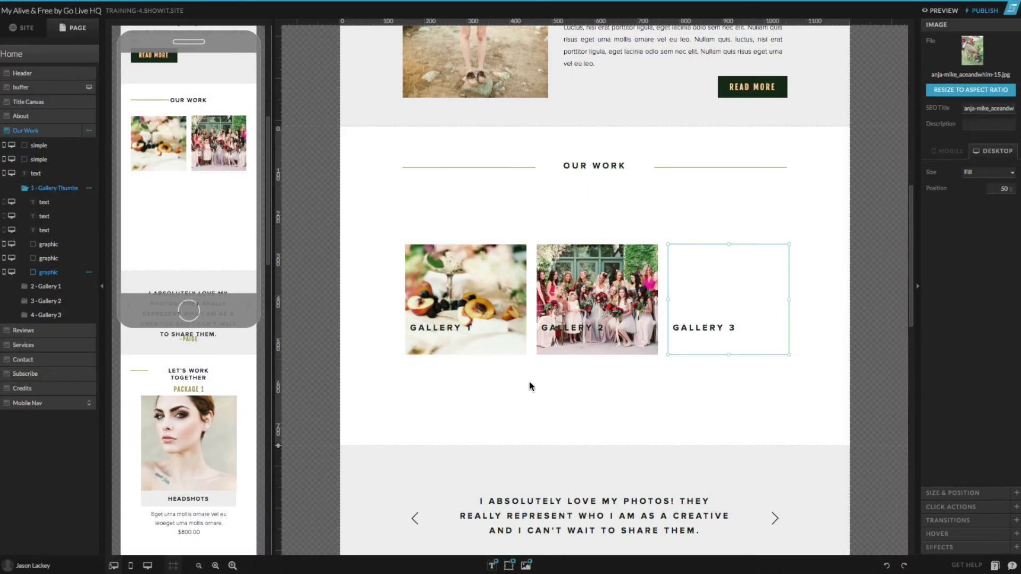
- Select all three gallery labels together
left_click(440, 330)
left_click(585, 329, "shift")
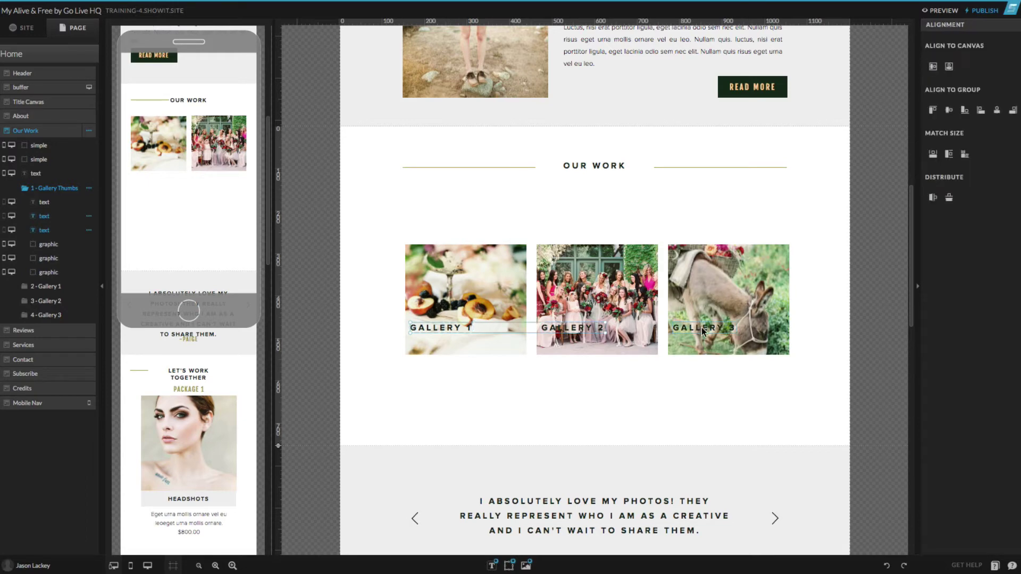
left_click(702, 331, "shift")
- Move the three labels below the photos and rename the 2 - Gallery 1 view to Weddings
left_click_drag(586, 330, 586, 369)
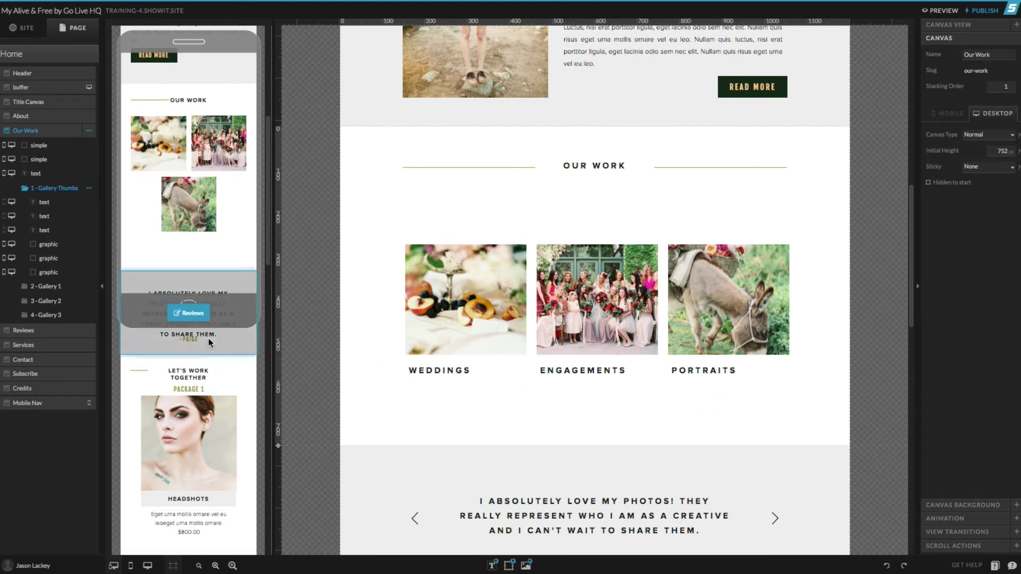
left_click(33, 287)
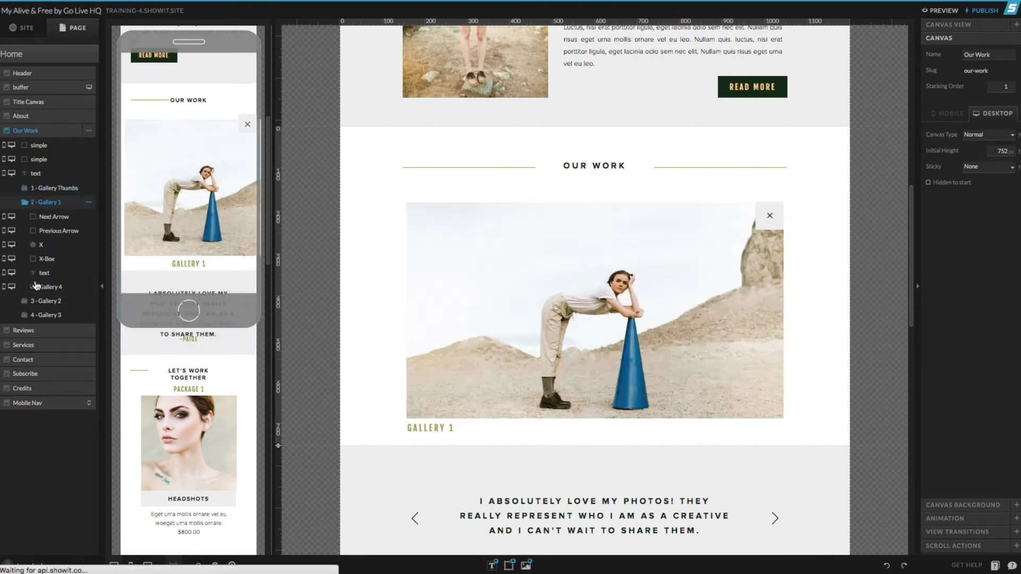
left_click(89, 203)
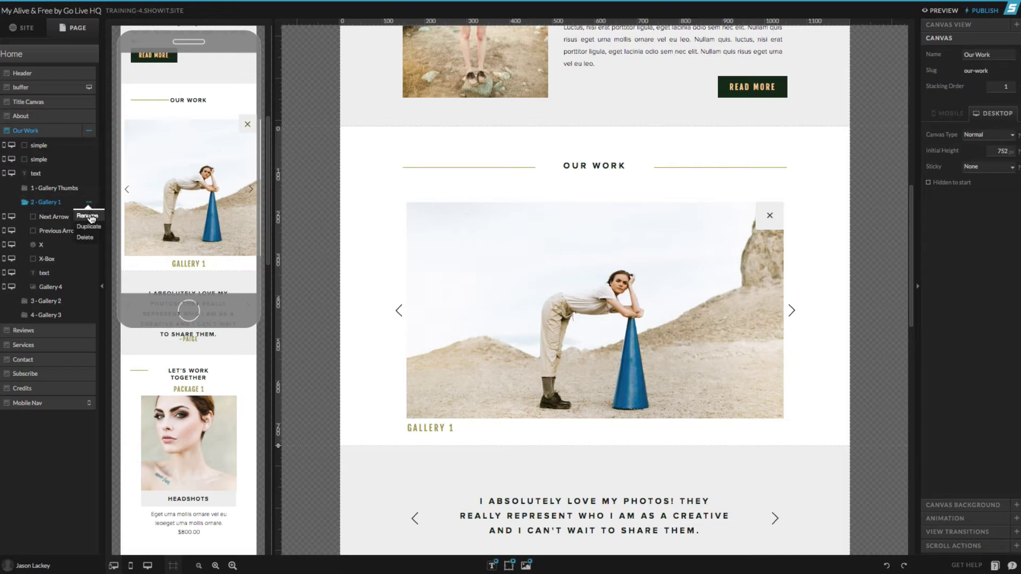
left_click(89, 218)
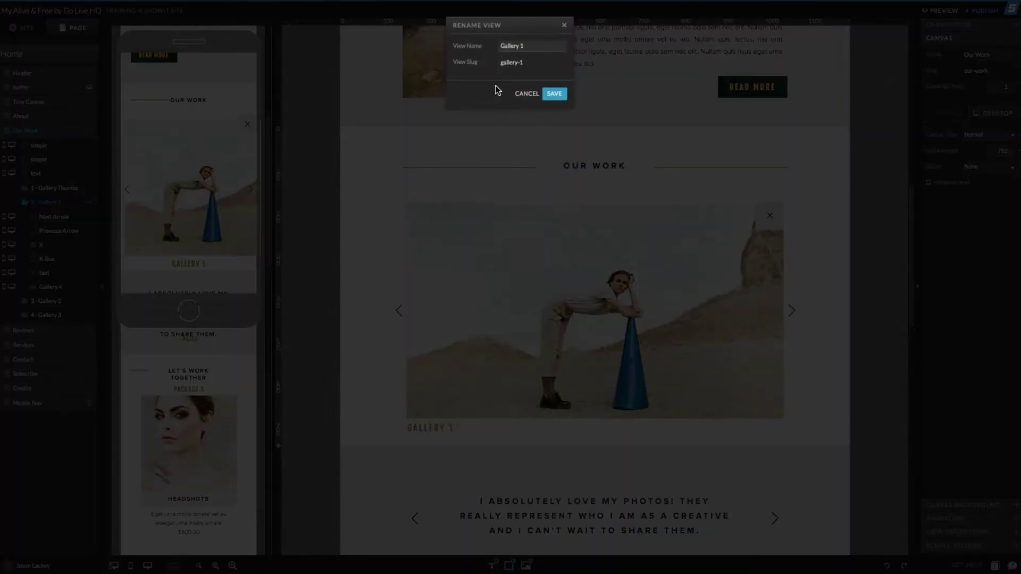
triple_click(521, 45)
type("Weddings")
left_click(554, 94)
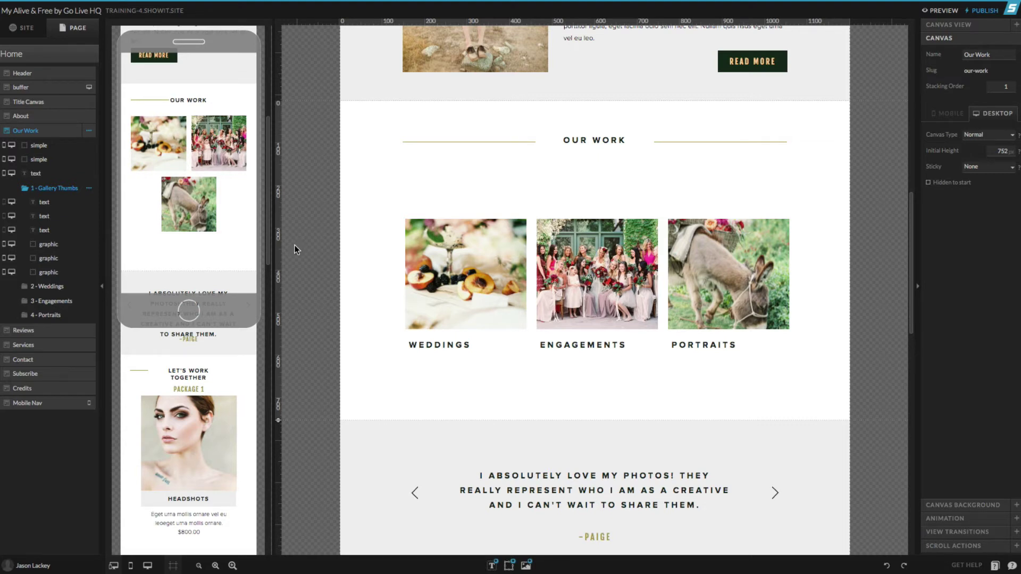
- In the Weddings view, open the slideshow's Manage Images and delete the old gallery images
left_click(47, 287)
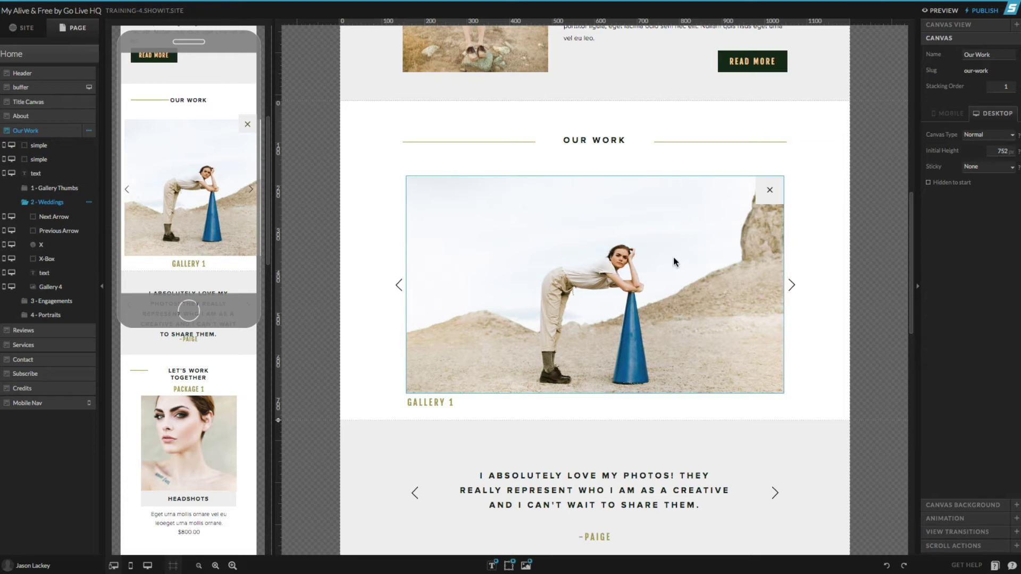
left_click(621, 260)
left_click(954, 25)
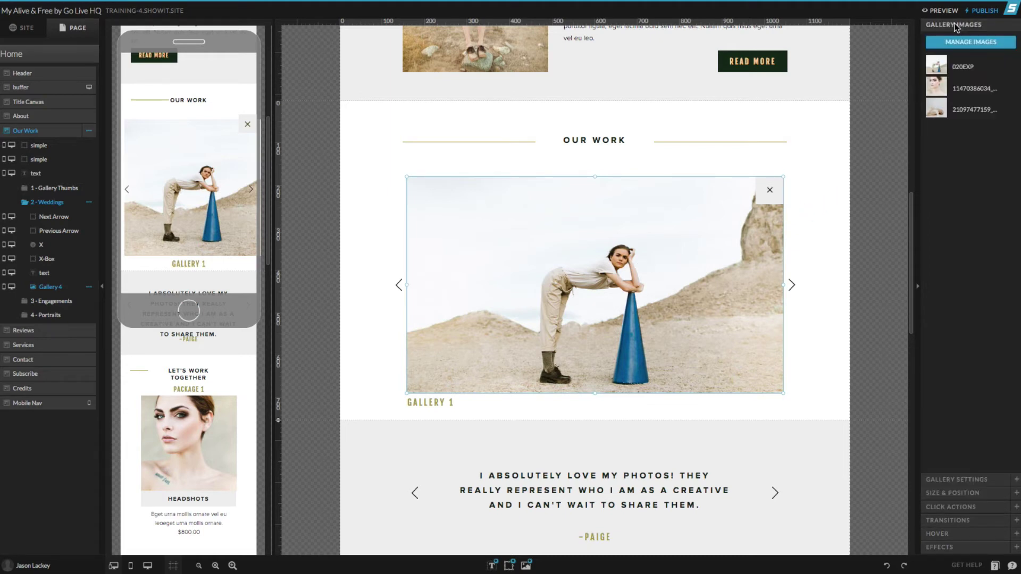
left_click(962, 41)
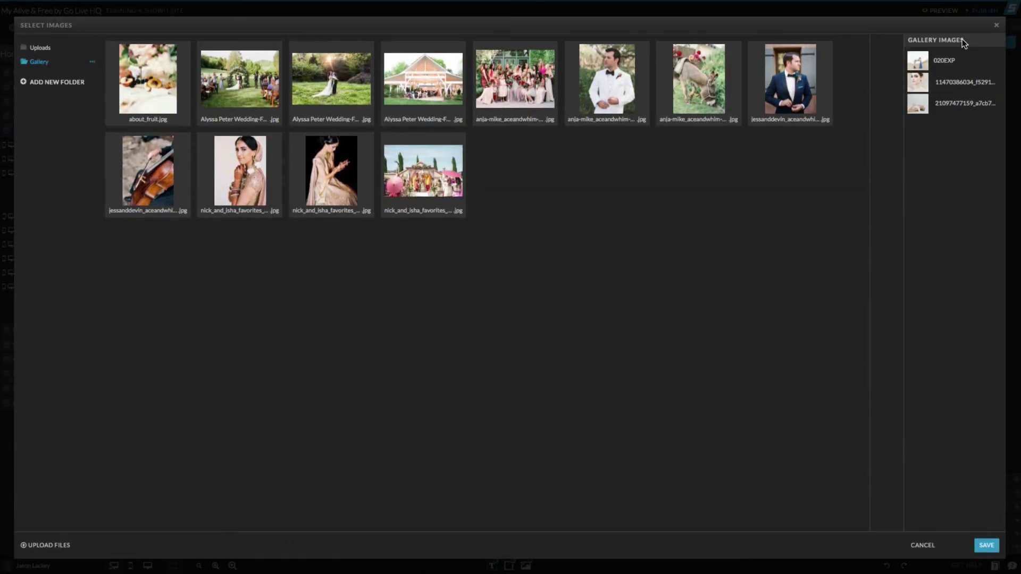
left_click(942, 61)
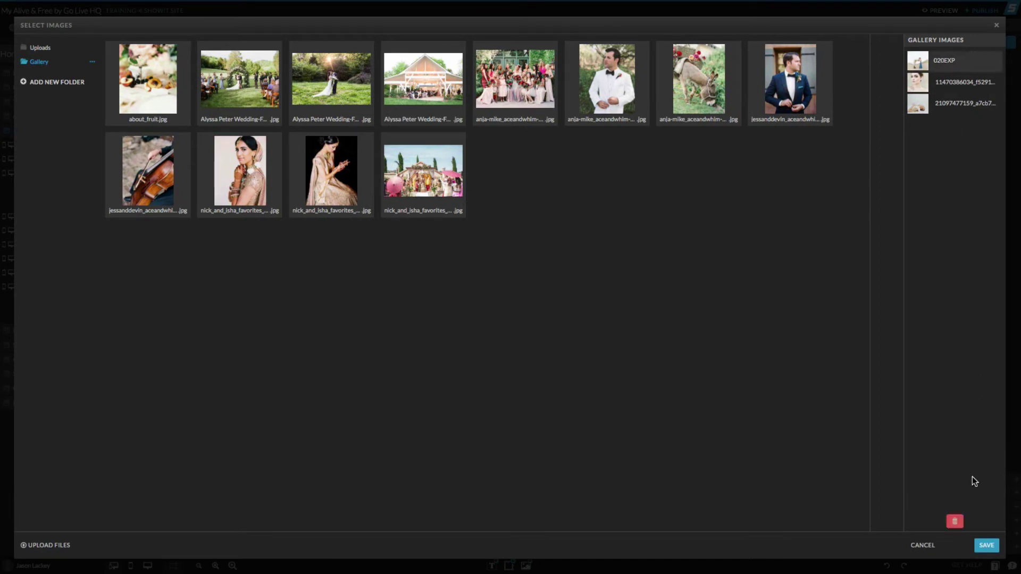
left_click(955, 523)
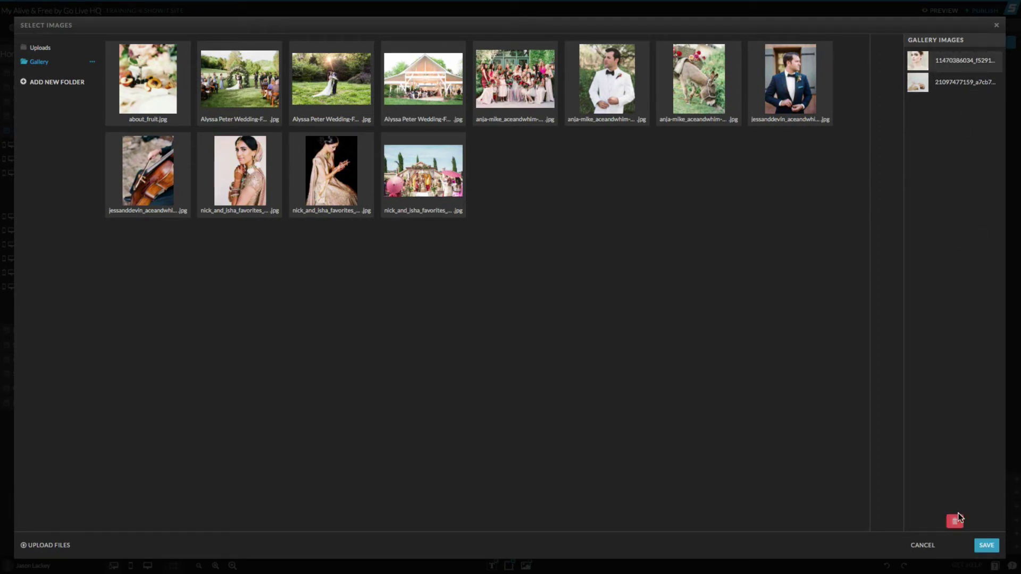
left_click(956, 521)
left_click(960, 62)
left_click(955, 522)
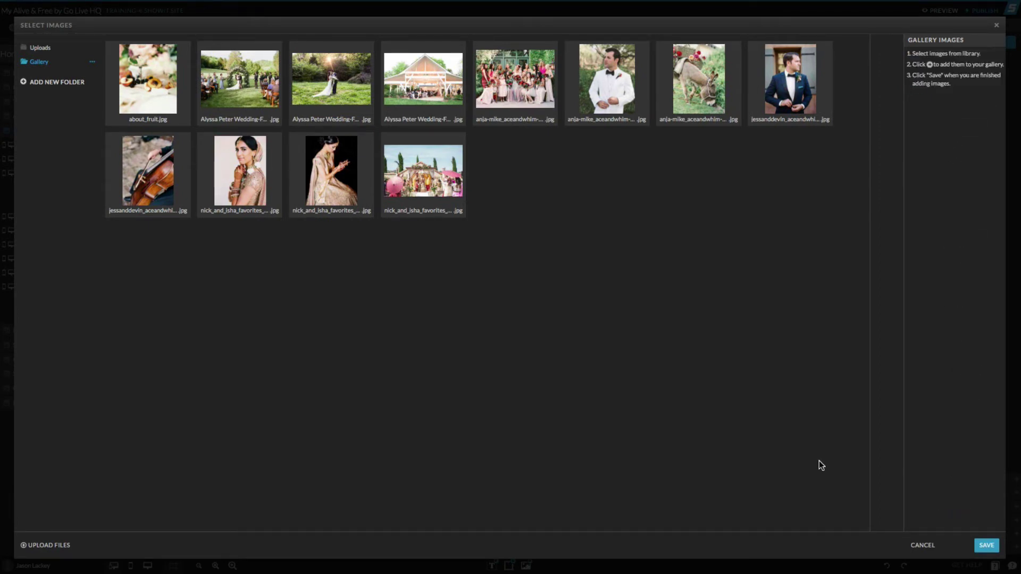
- Add about_fruit.jpg and two wedding photos to the gallery and save
left_click(114, 49)
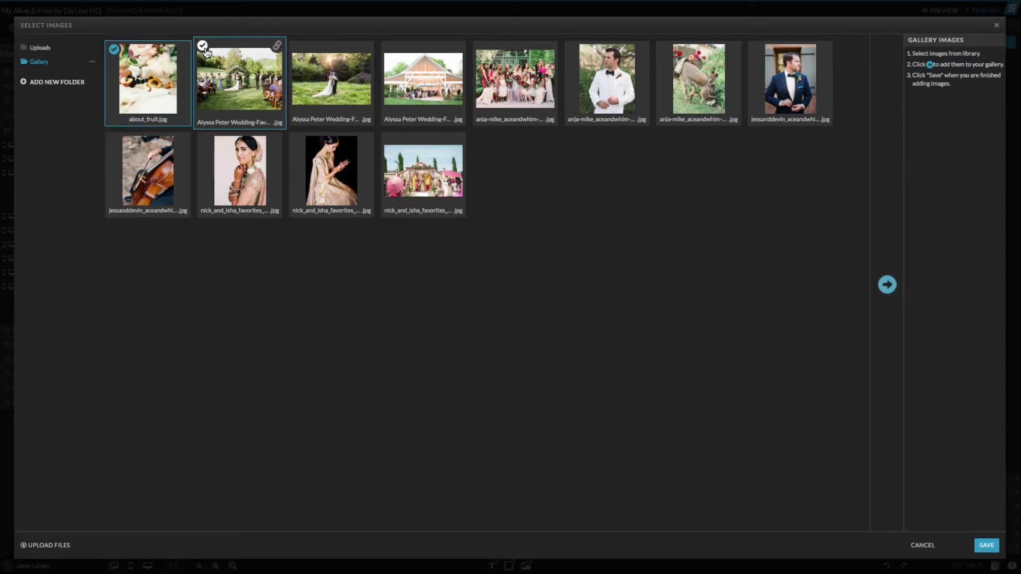
left_click(204, 49)
left_click(297, 50)
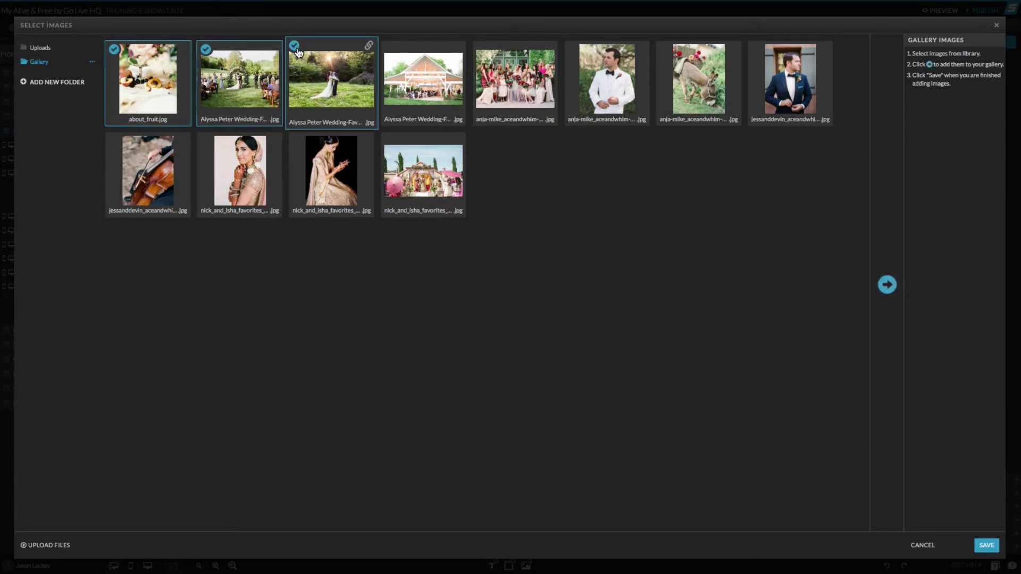
left_click(886, 282)
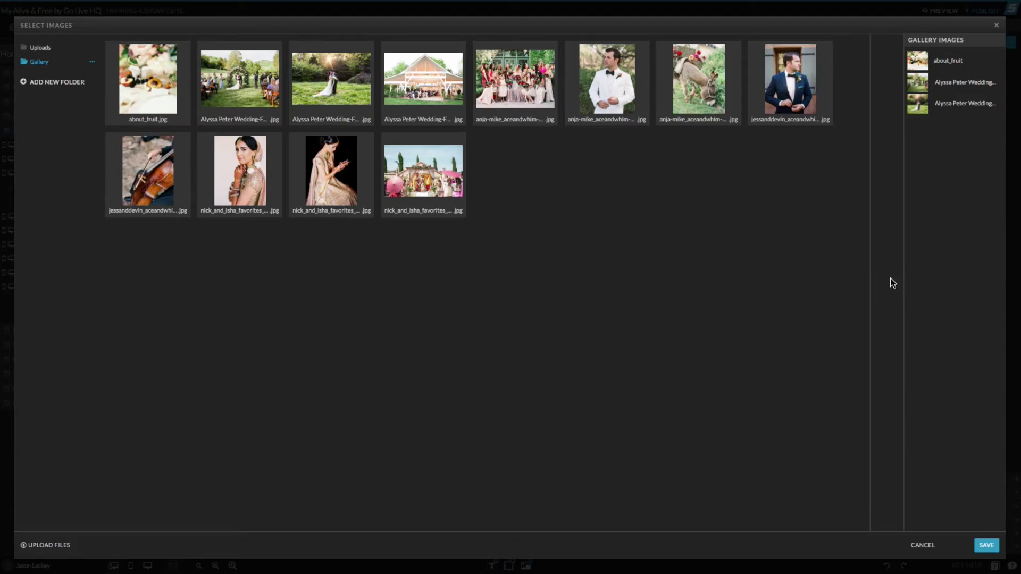
left_click(987, 545)
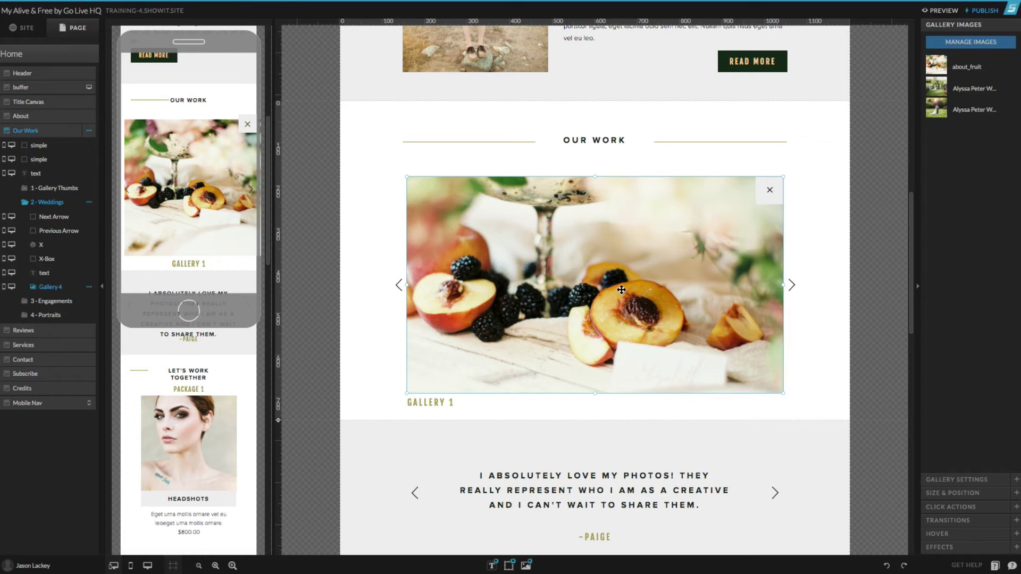
left_click(824, 301)
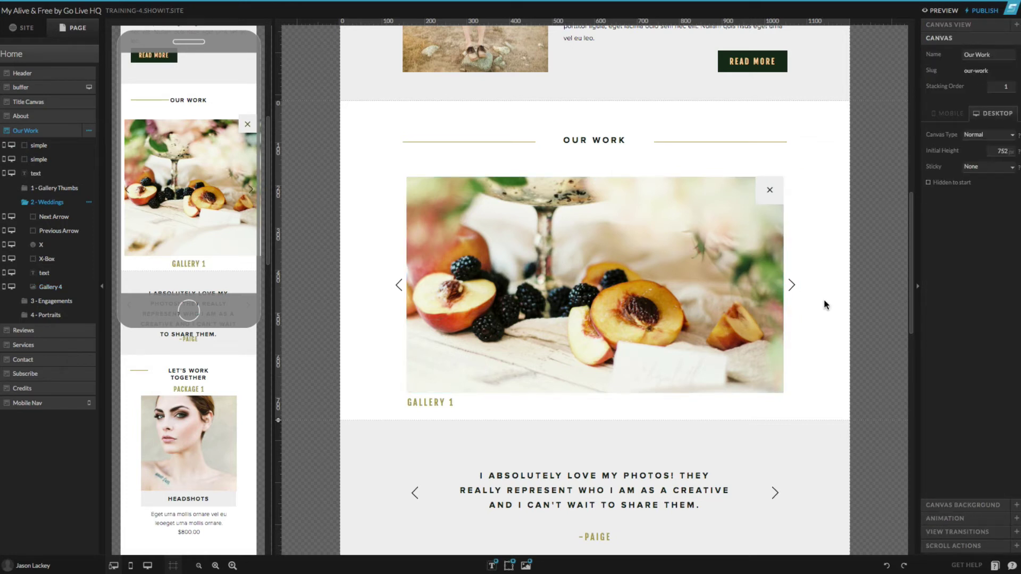
- Change the Weddings slideshow caption from GALLERY 1 to WEDDINGS
left_click(424, 401)
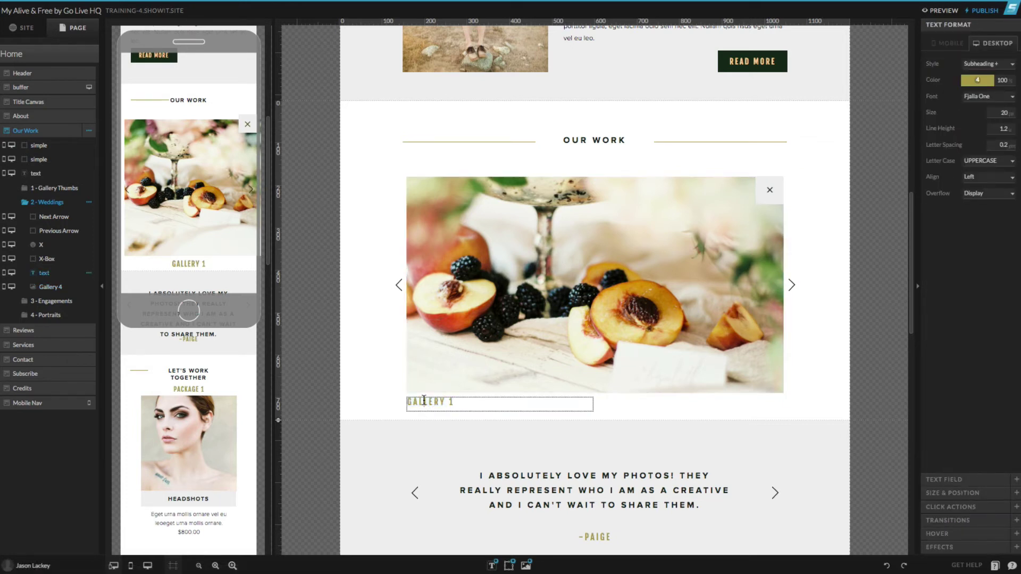
double_click(424, 400)
type("Wedding")
left_click(386, 384)
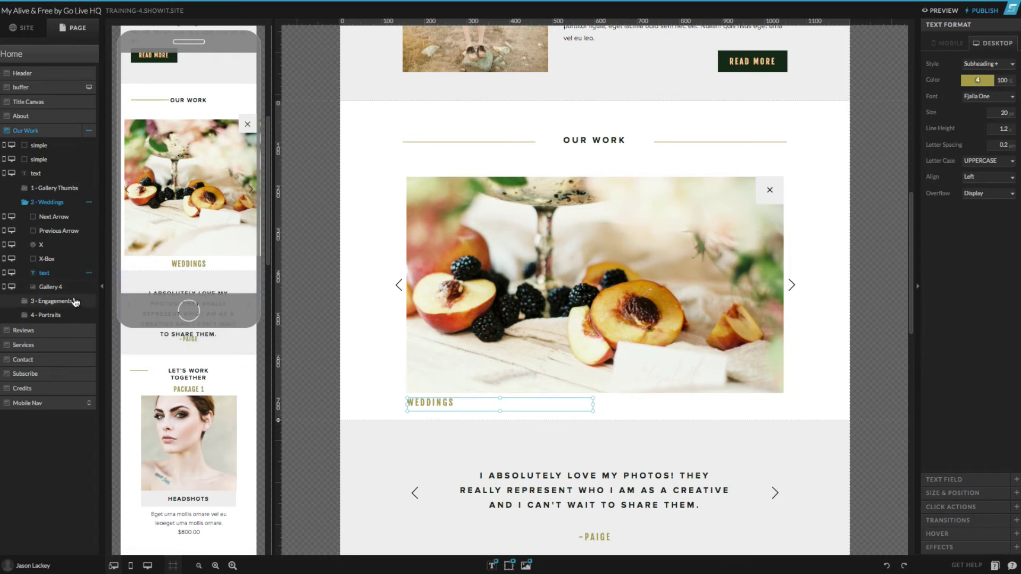
- Open the Engagements view's gallery image picker, then review the Engagements and Weddings views
left_click(59, 303)
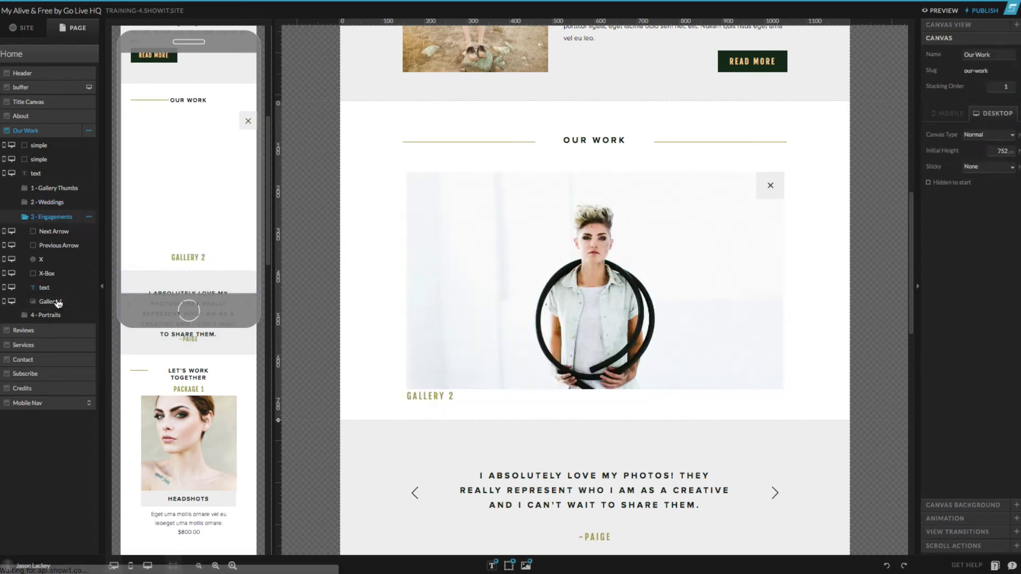
left_click(490, 294)
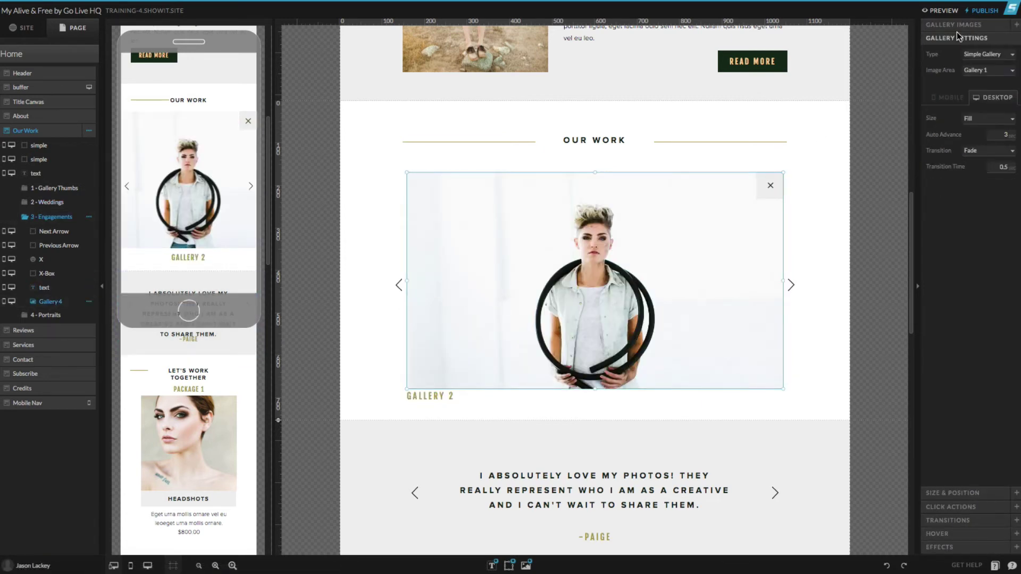
left_click(957, 27)
left_click(969, 43)
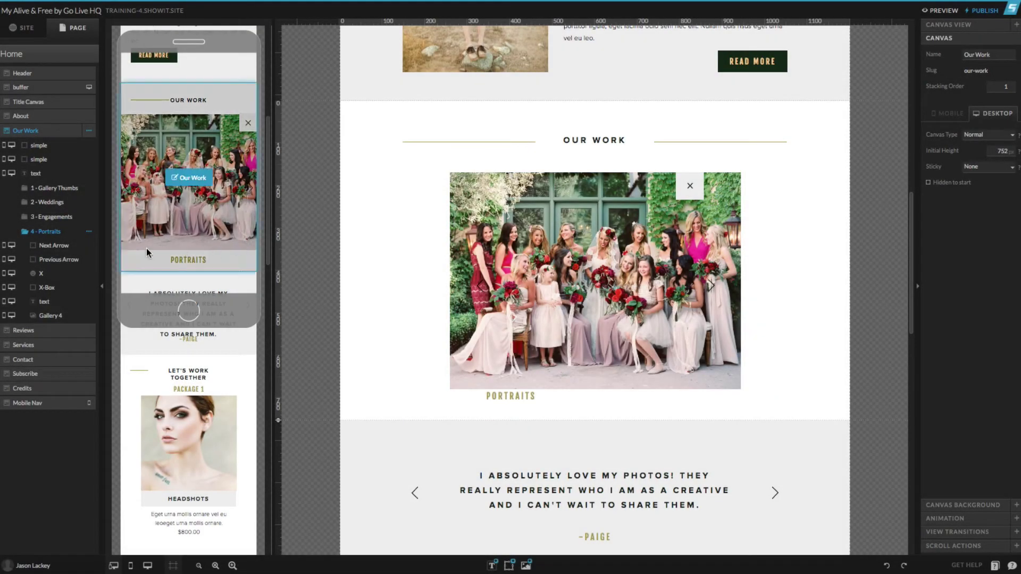
left_click(59, 217)
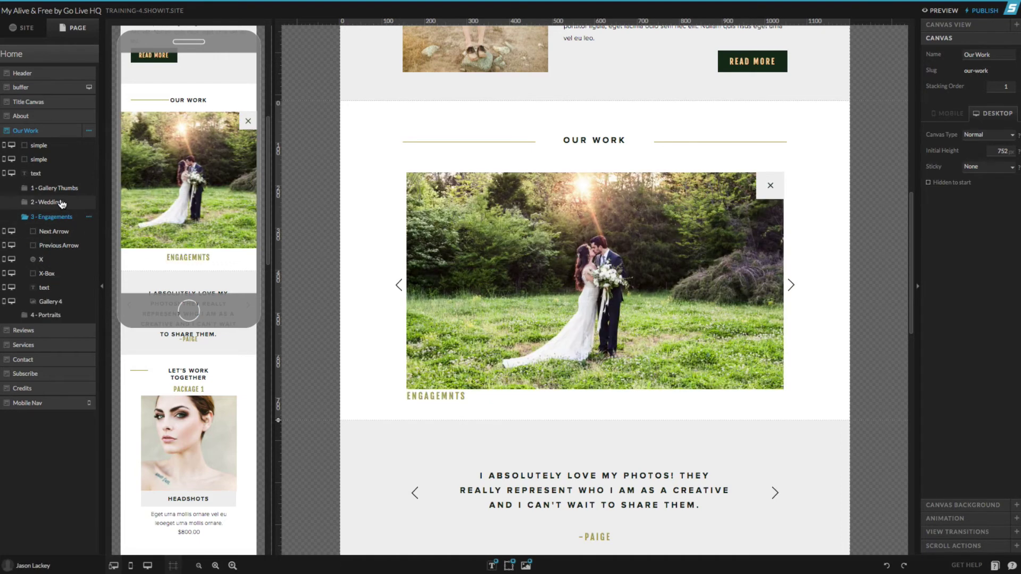
left_click(61, 202)
- On the Gallery Thumbs view, move all three thumbnails and captions up toward the heading
left_click(63, 189)
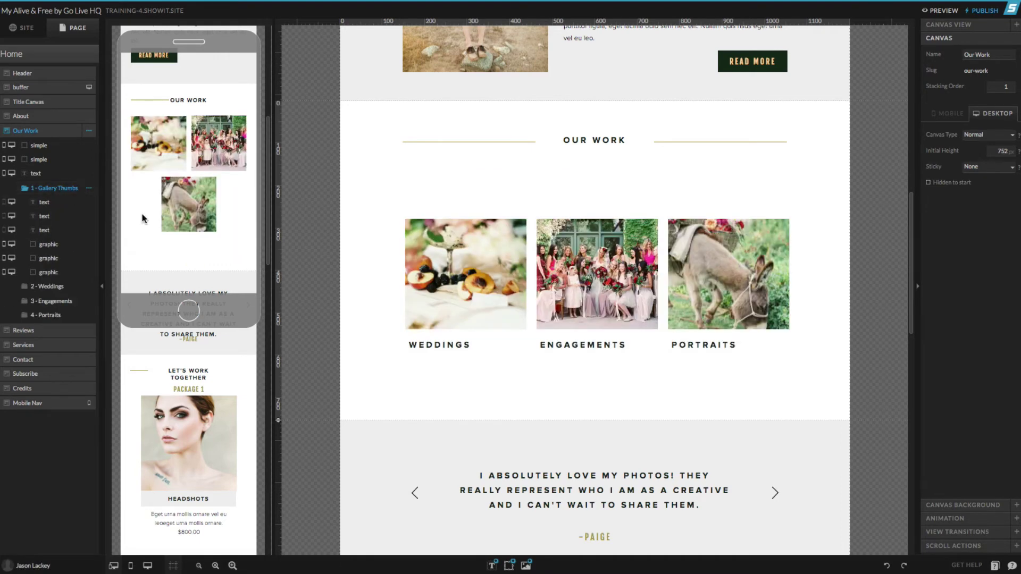
left_click(459, 316)
left_click(452, 345, "shift")
left_click(623, 329, "shift")
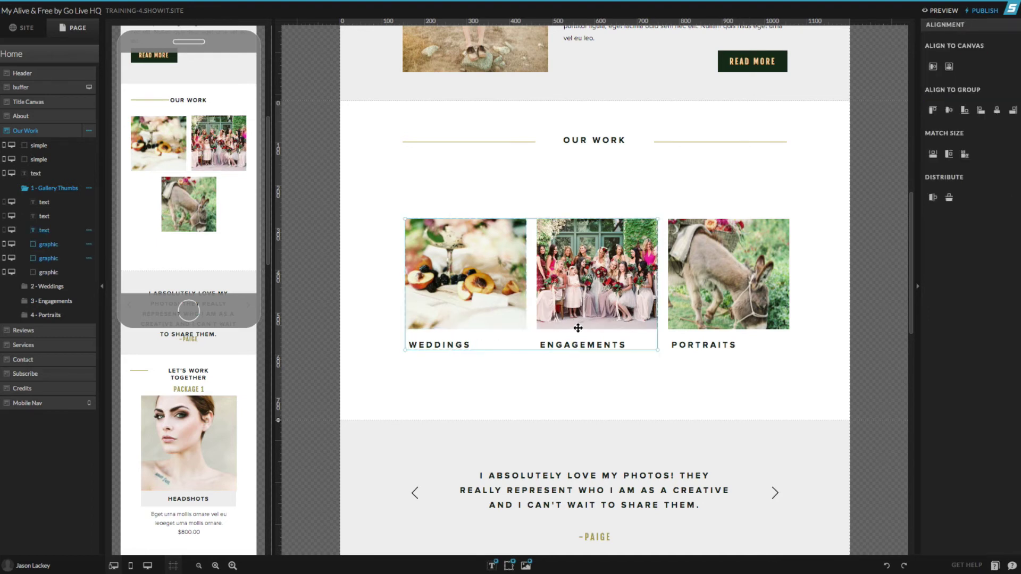
left_click(573, 349, "shift")
left_click(718, 346, "shift")
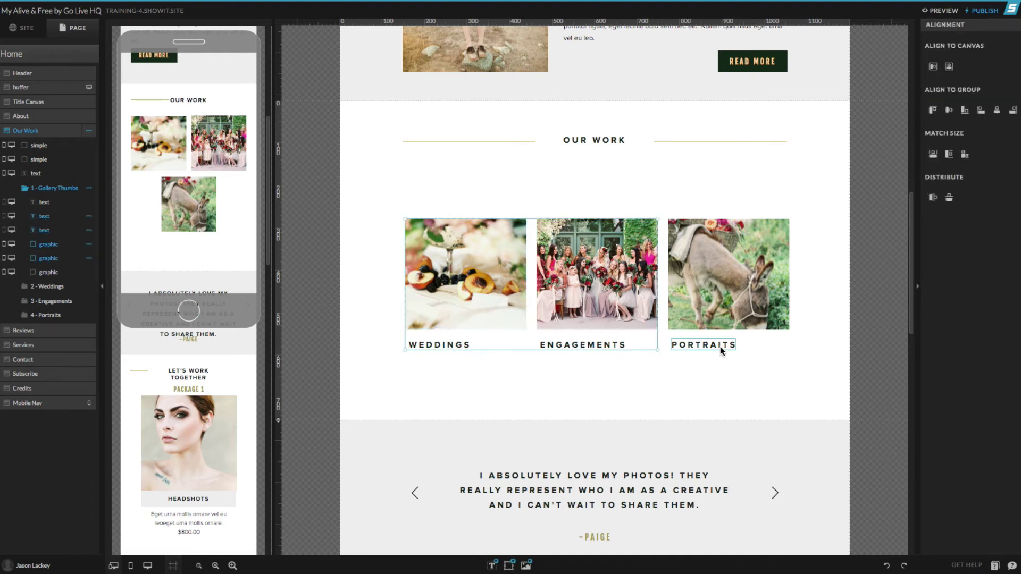
left_click(705, 312, "shift")
left_click_drag(632, 310, 630, 251)
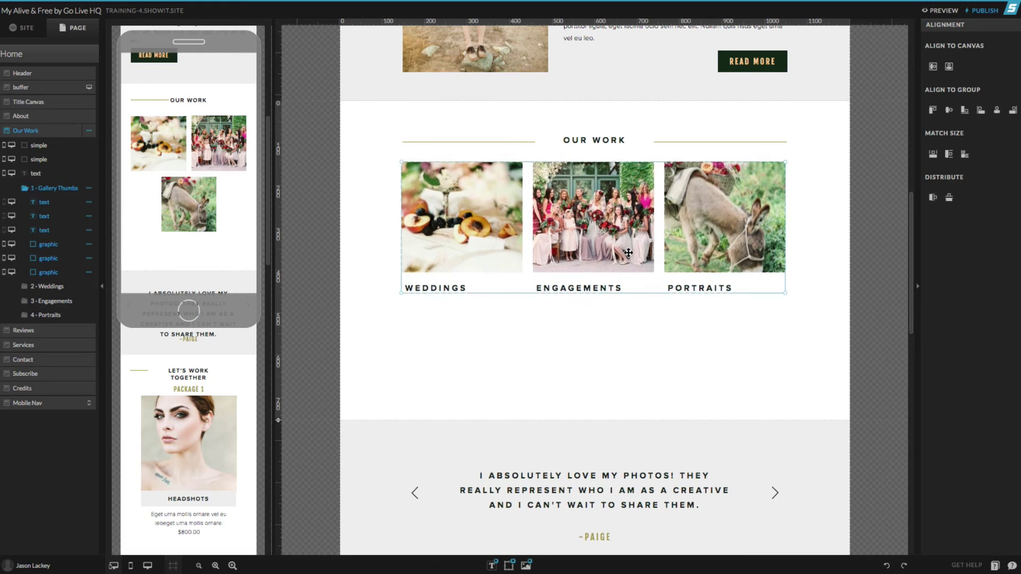
left_click(591, 371)
- Duplicate the Weddings thumbnail image and place the copy beneath it
left_click(486, 244)
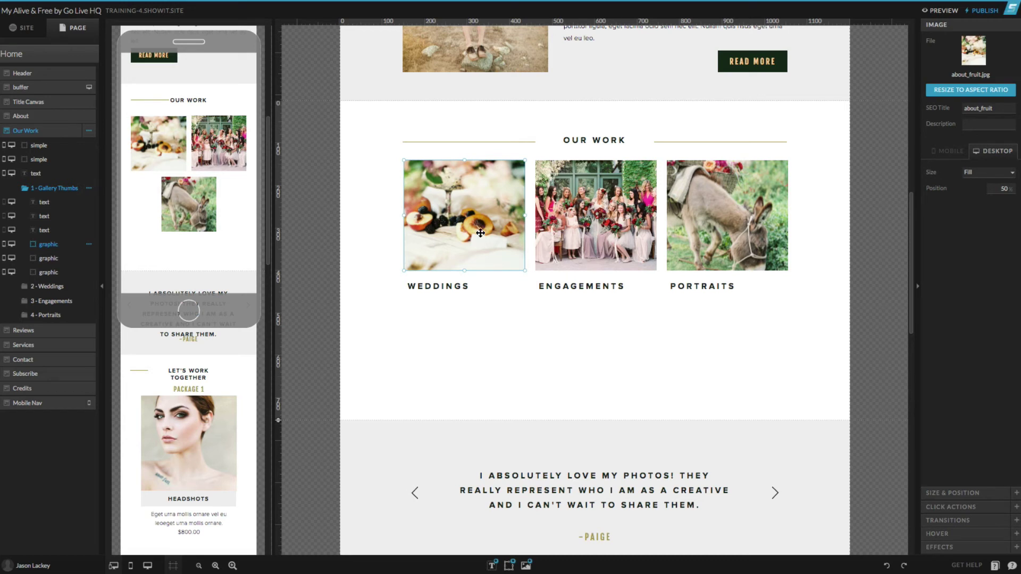
key("ctrl+d")
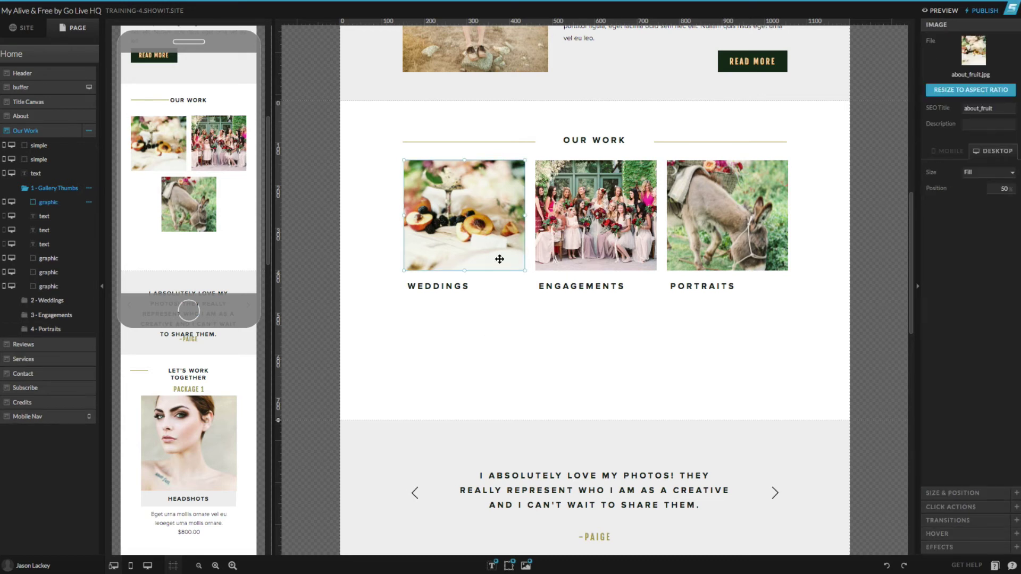
left_click_drag(496, 237, 496, 377)
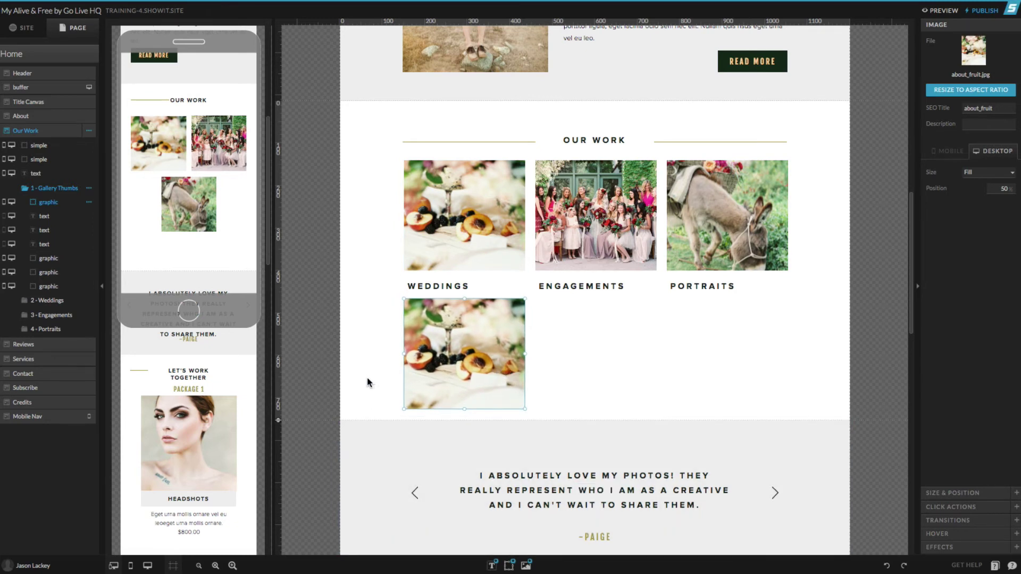
- Make the Our Work canvas taller and add a copied label reading KIDS under the new image
left_click(367, 378)
left_click_drag(278, 422, 277, 440)
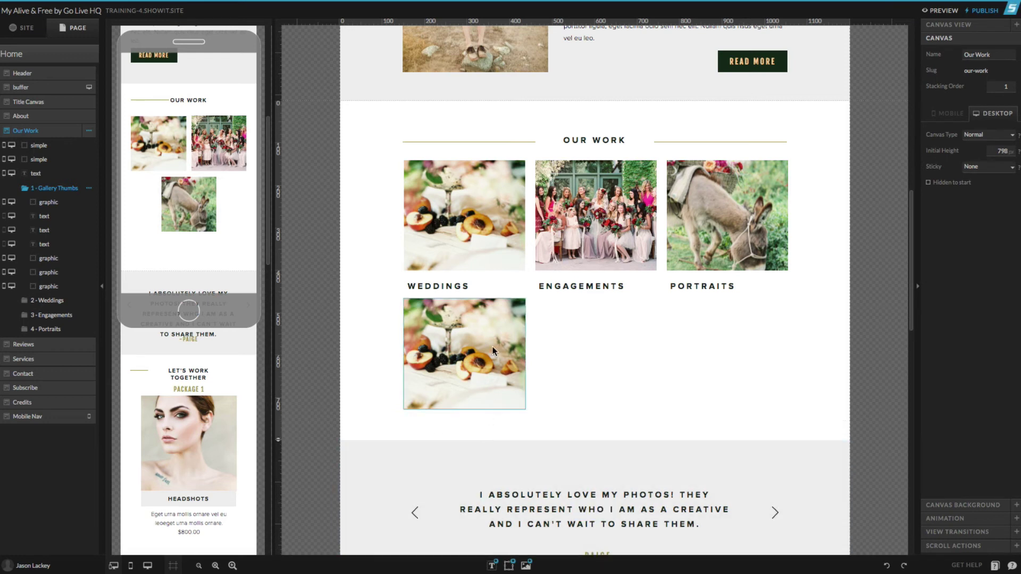
left_click(449, 286)
key("ctrl+d")
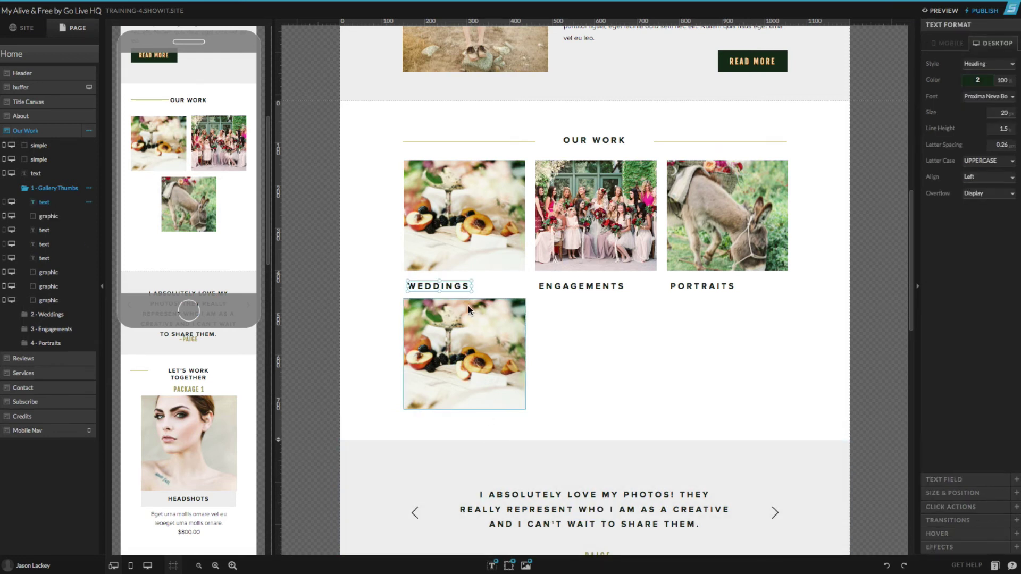
left_click_drag(456, 285, 460, 421)
double_click(459, 421)
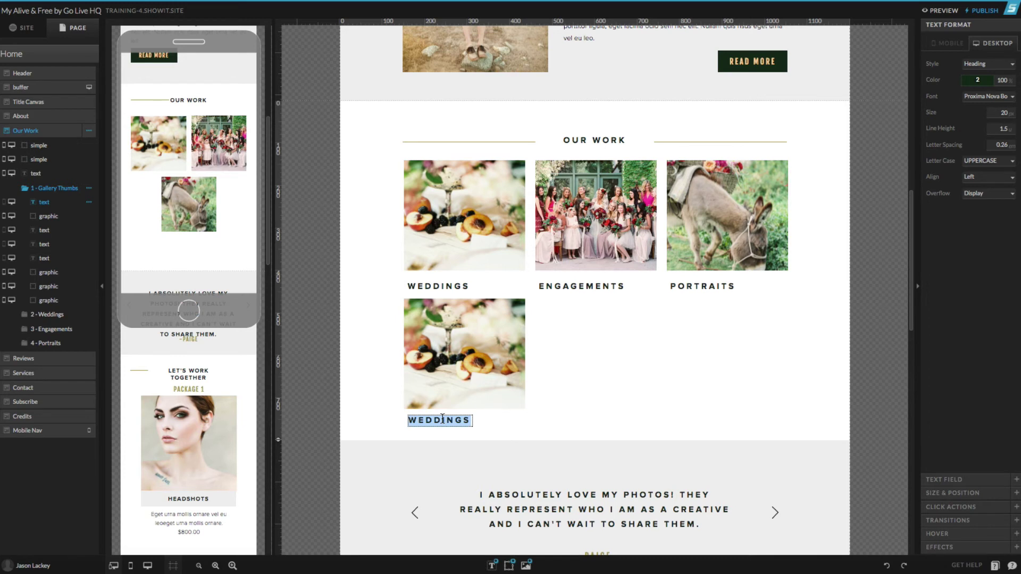
type("KIDS")
- Swap the fourth thumbnail's picture for the cello photo
left_click(442, 404)
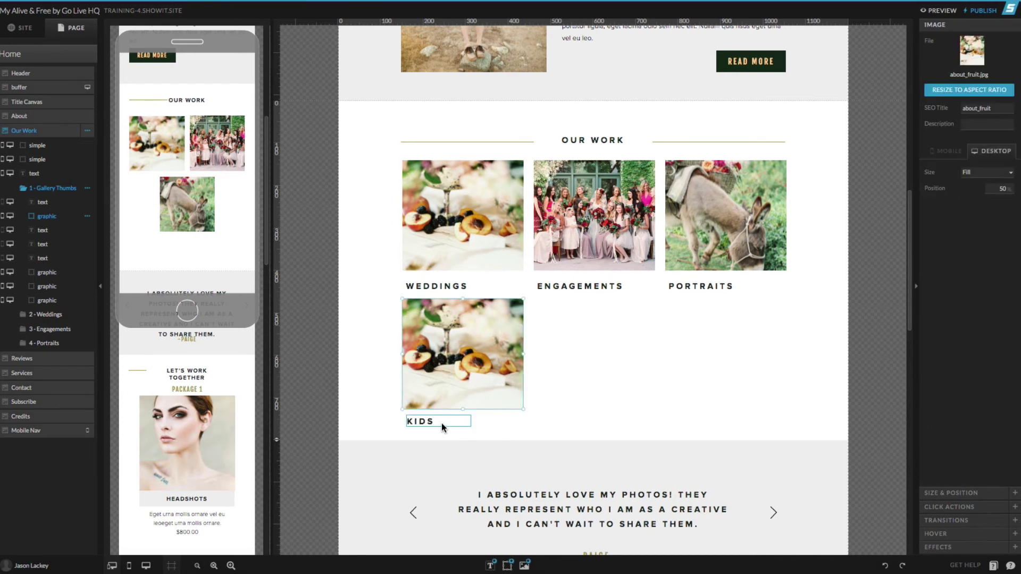
left_click(980, 49)
left_click(888, 110)
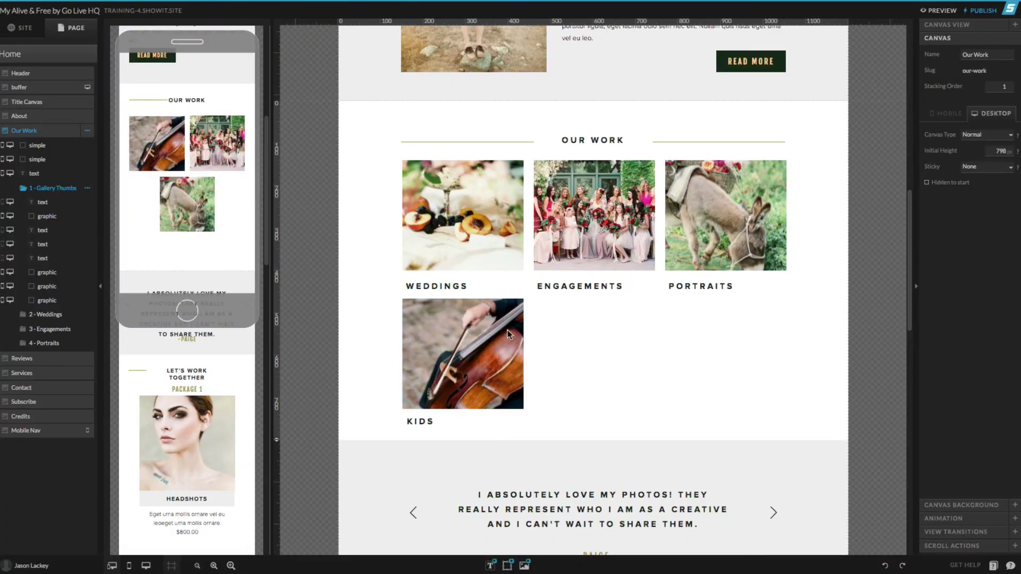
- Duplicate the 4 - Portraits gallery view
left_click(37, 344)
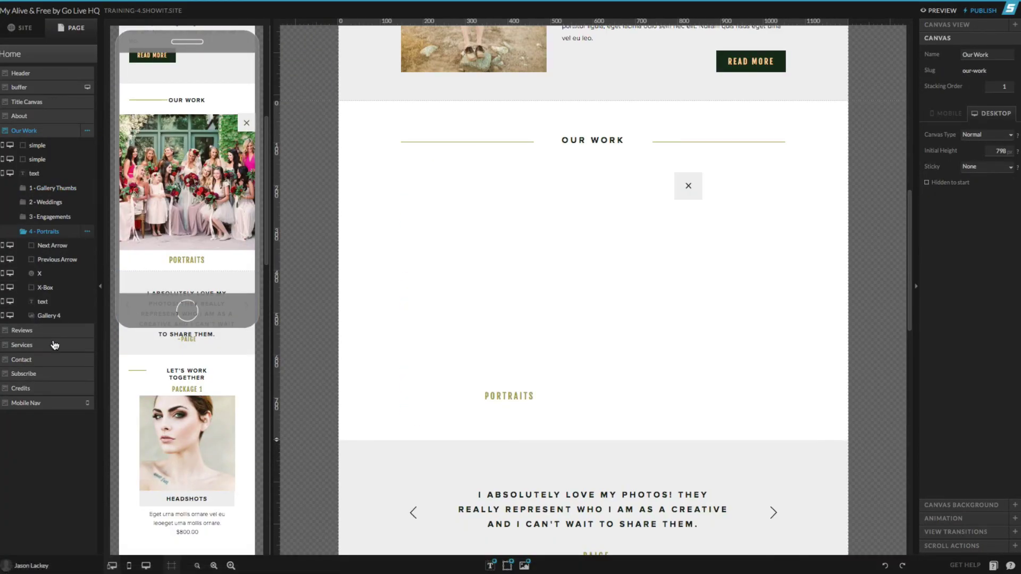
left_click(87, 231)
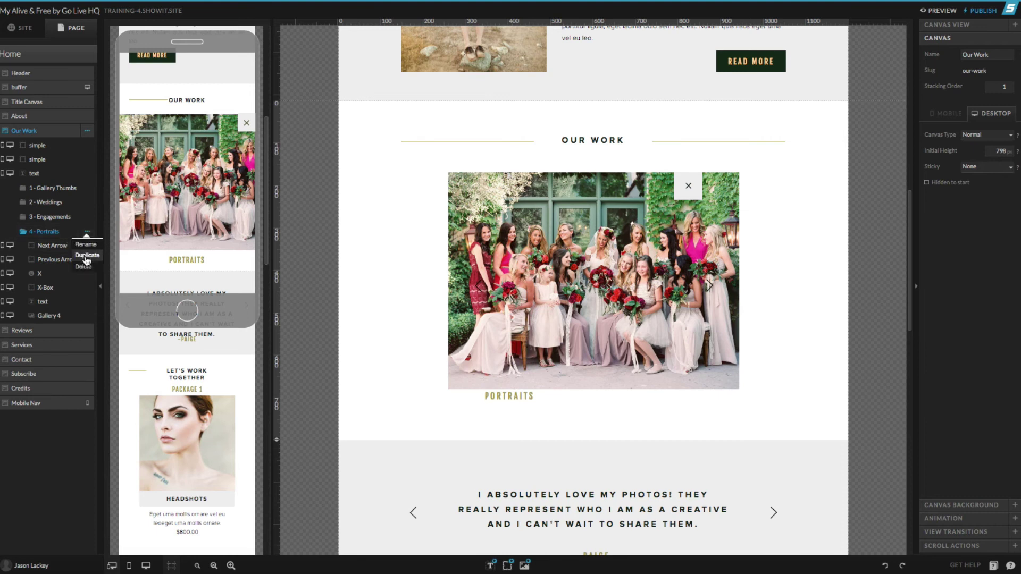
left_click(86, 255)
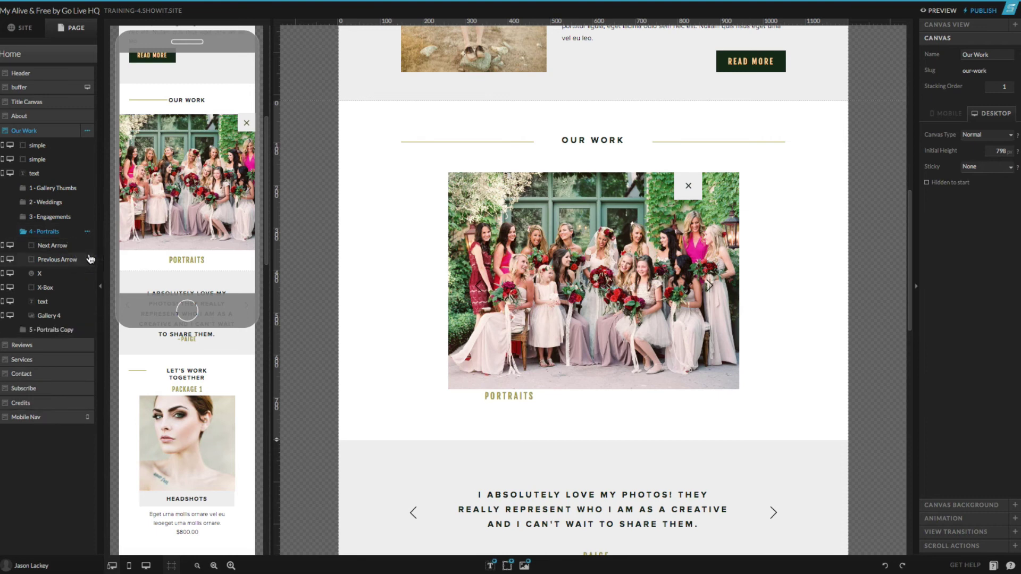
- Rename the Portraits copy to Kids, then go back to 1 - Gallery Thumbs
left_click(47, 332)
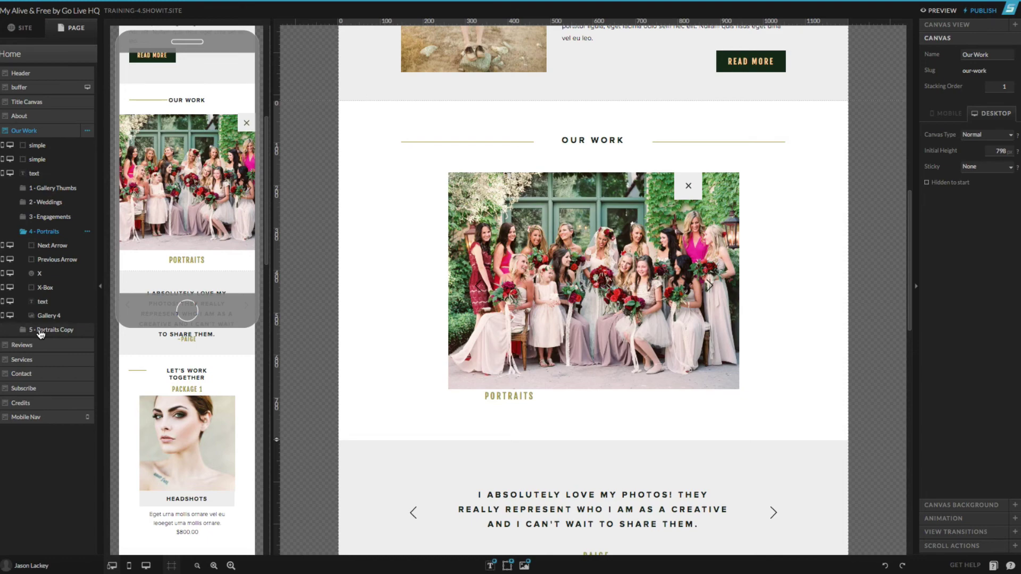
left_click(87, 246)
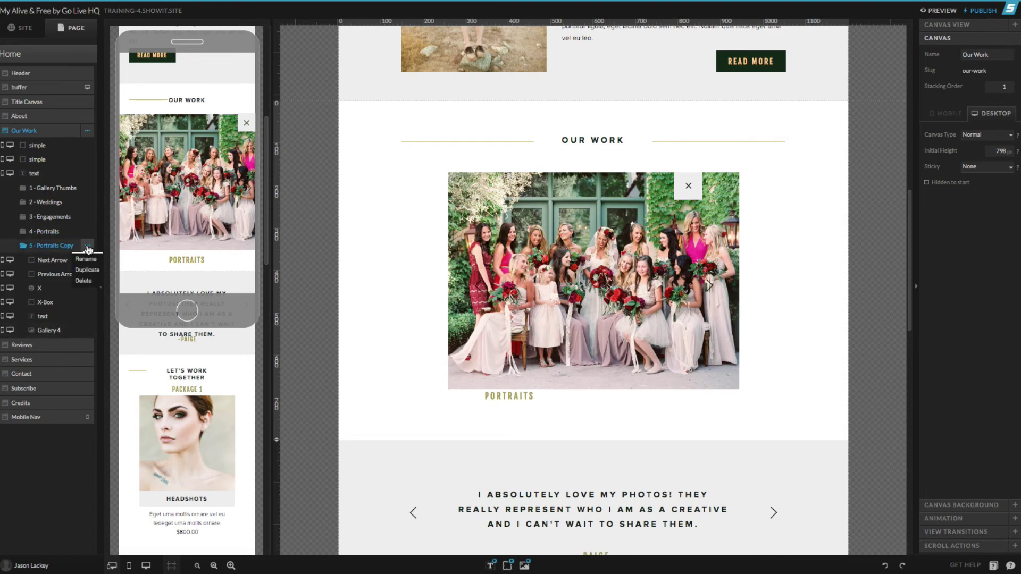
left_click(87, 259)
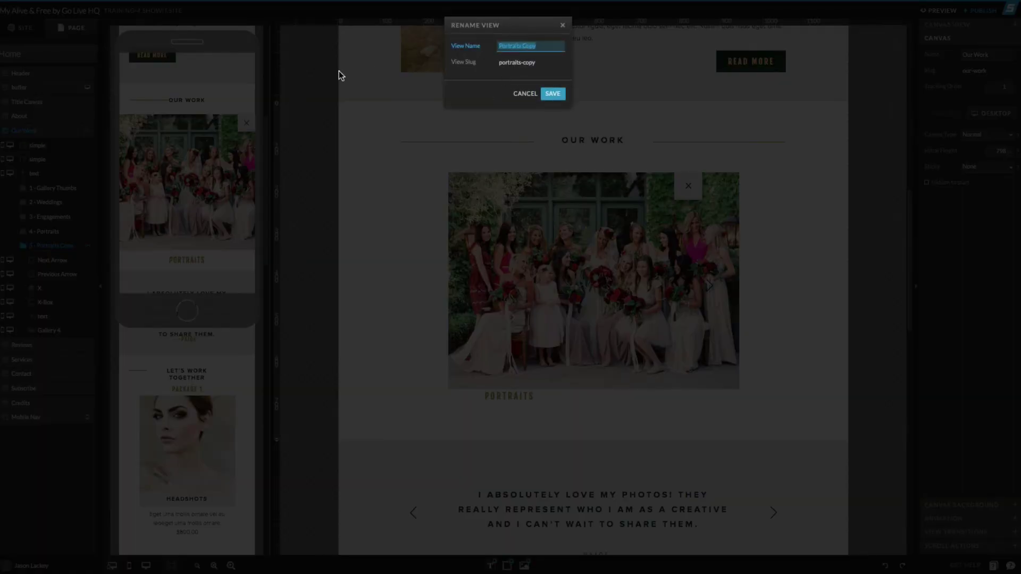
type("Kids")
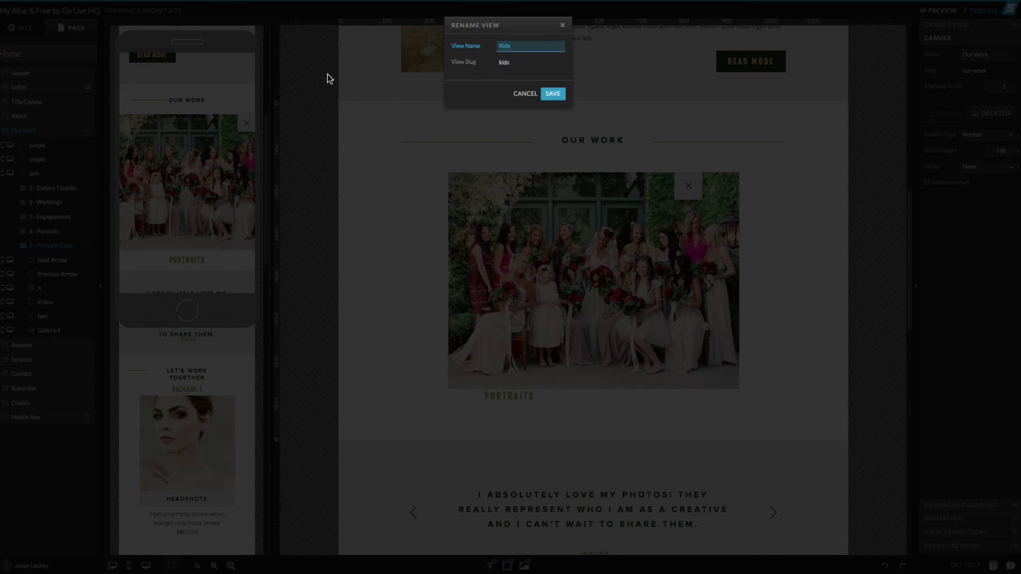
left_click(555, 96)
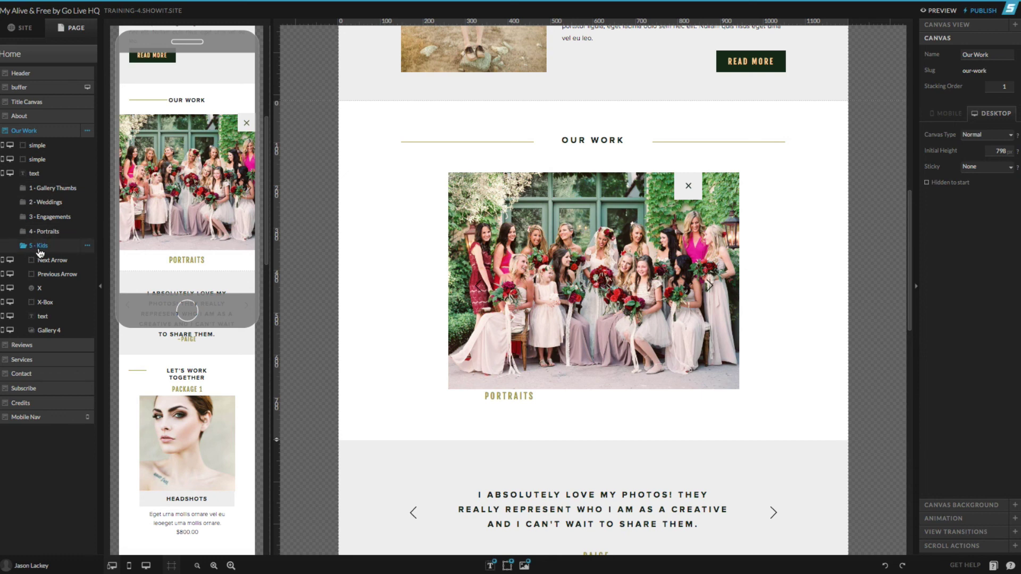
left_click(58, 190)
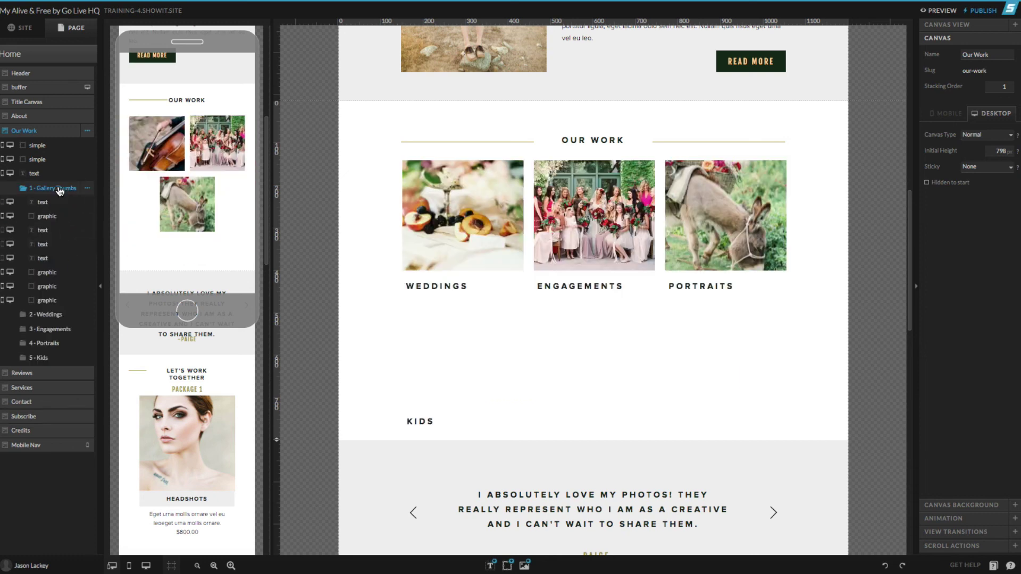
- Set the cello KIDS thumbnail's click action to go to canvas View 5
left_click(455, 342)
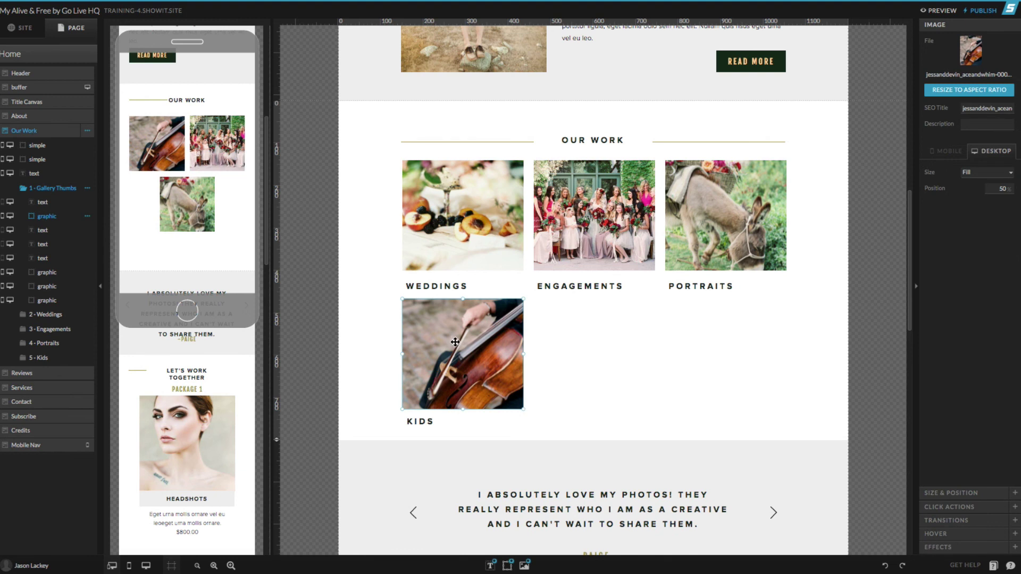
left_click(949, 507)
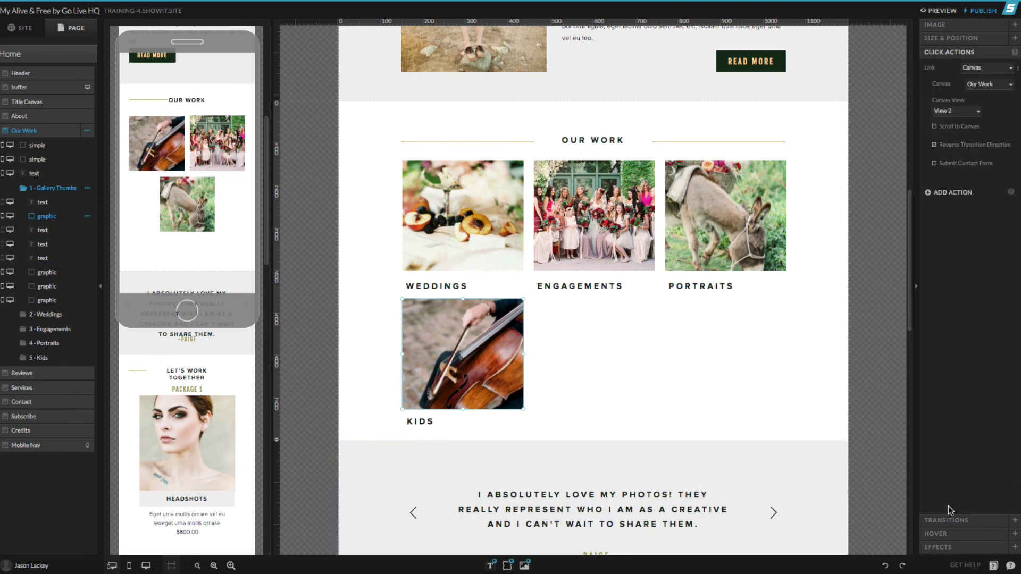
left_click(948, 109)
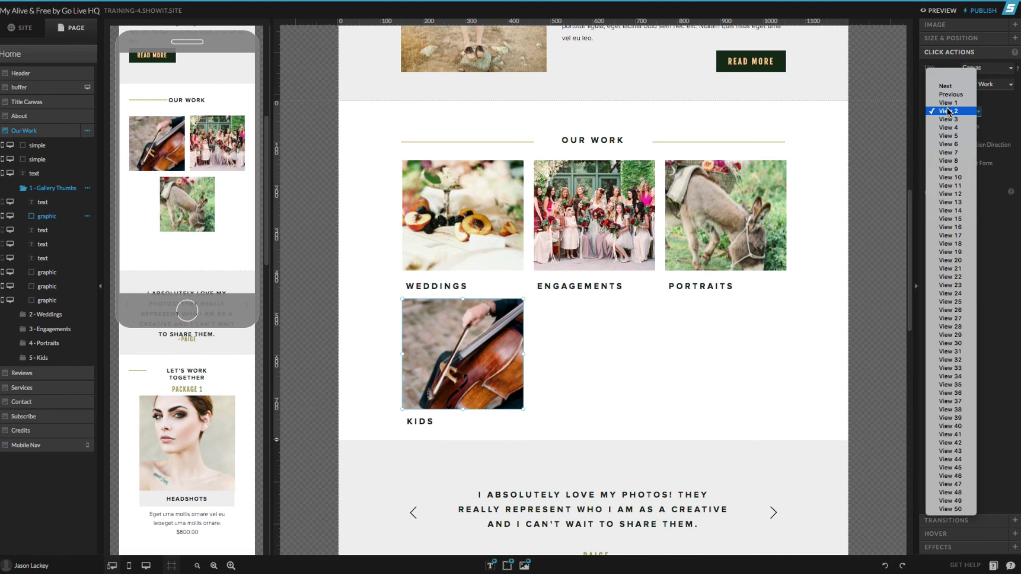
left_click(950, 136)
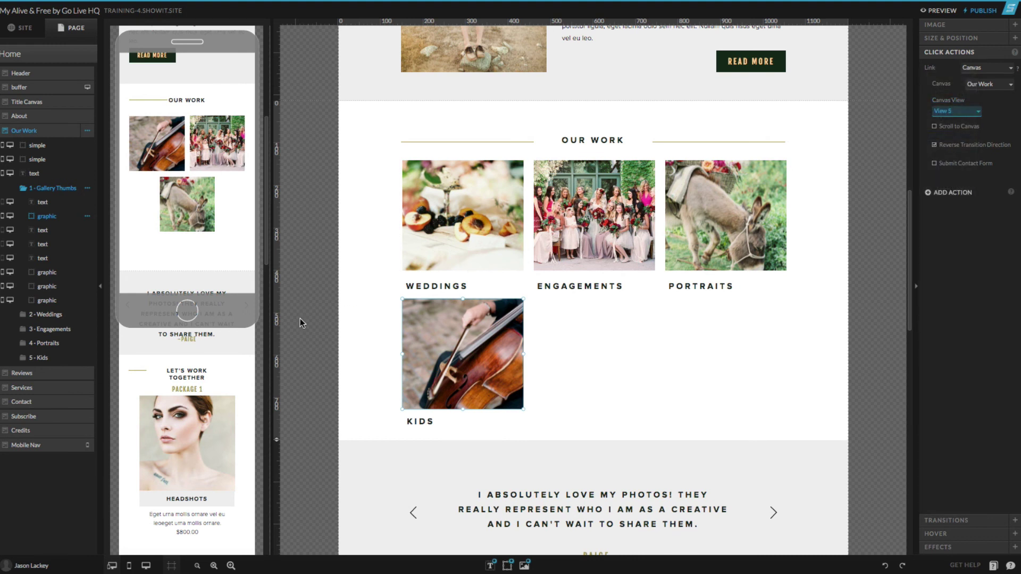
- Check the 5 - Kids gallery view, then return to the 1 - Gallery Thumbs view
left_click(40, 362)
left_click(605, 387)
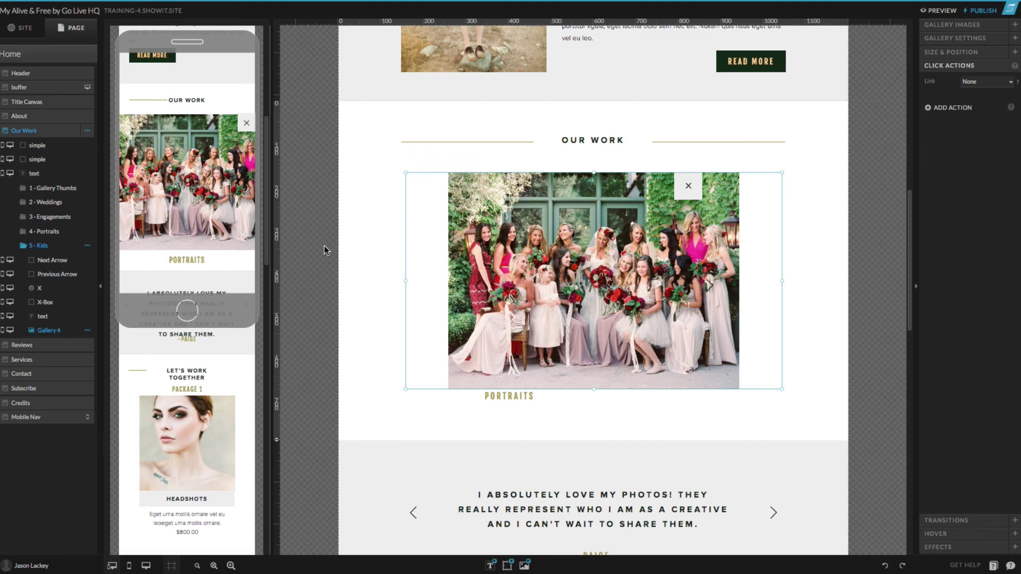
left_click(65, 189)
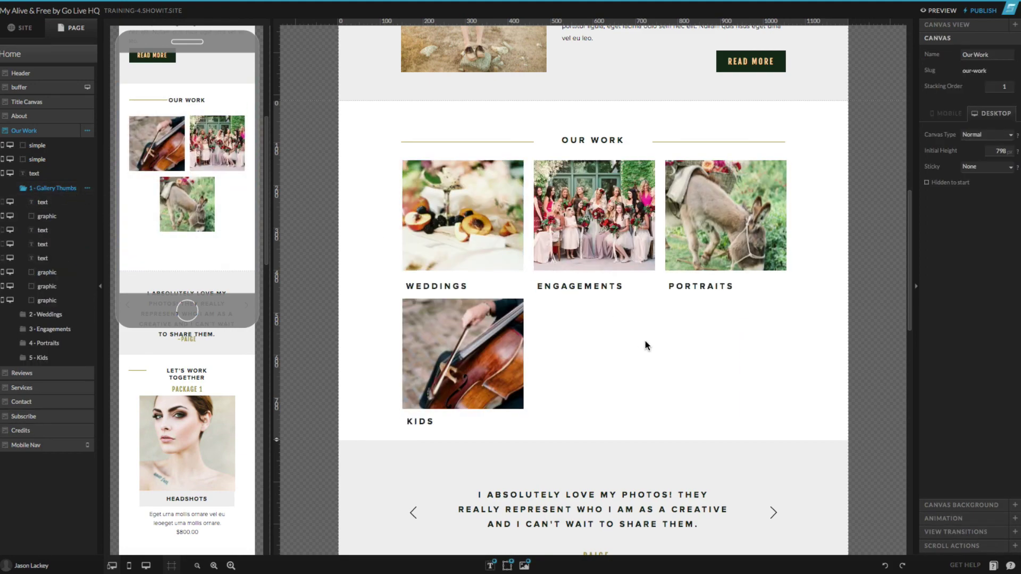